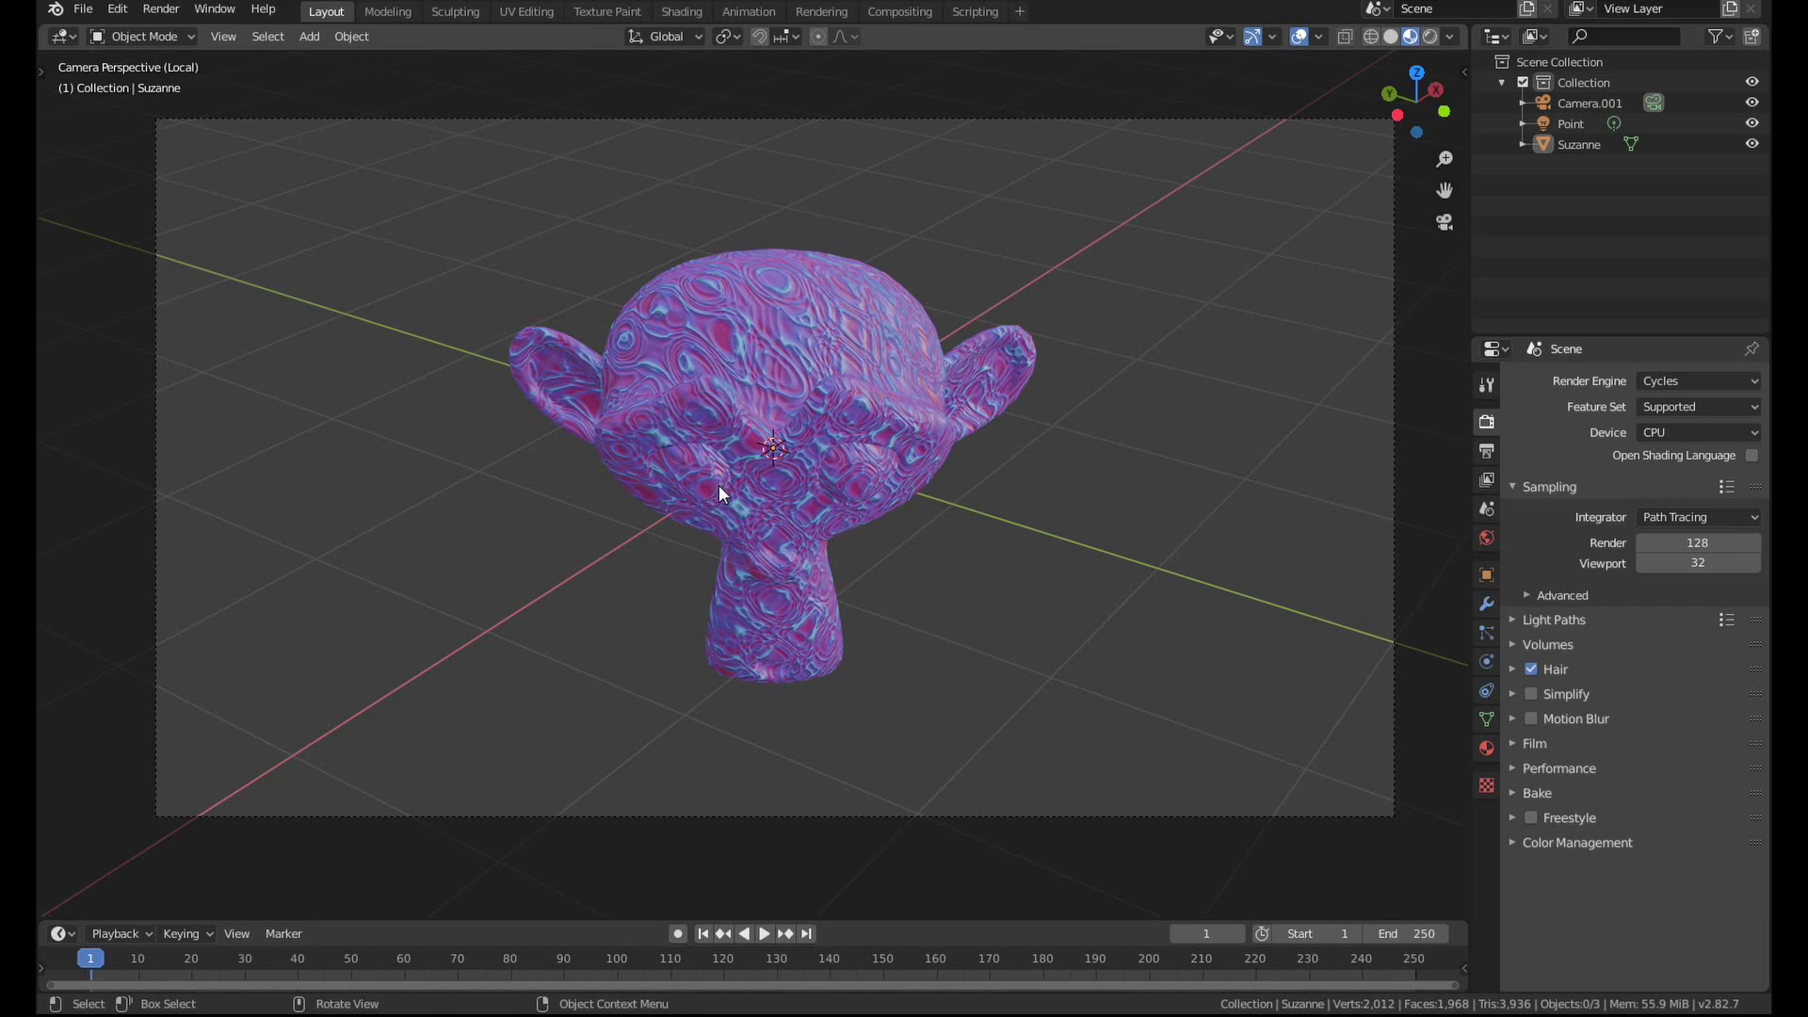
Open the Shading workspace and examine the monkey's material nodes from Texture Coordinate through to Material Output.
left_click(682, 11)
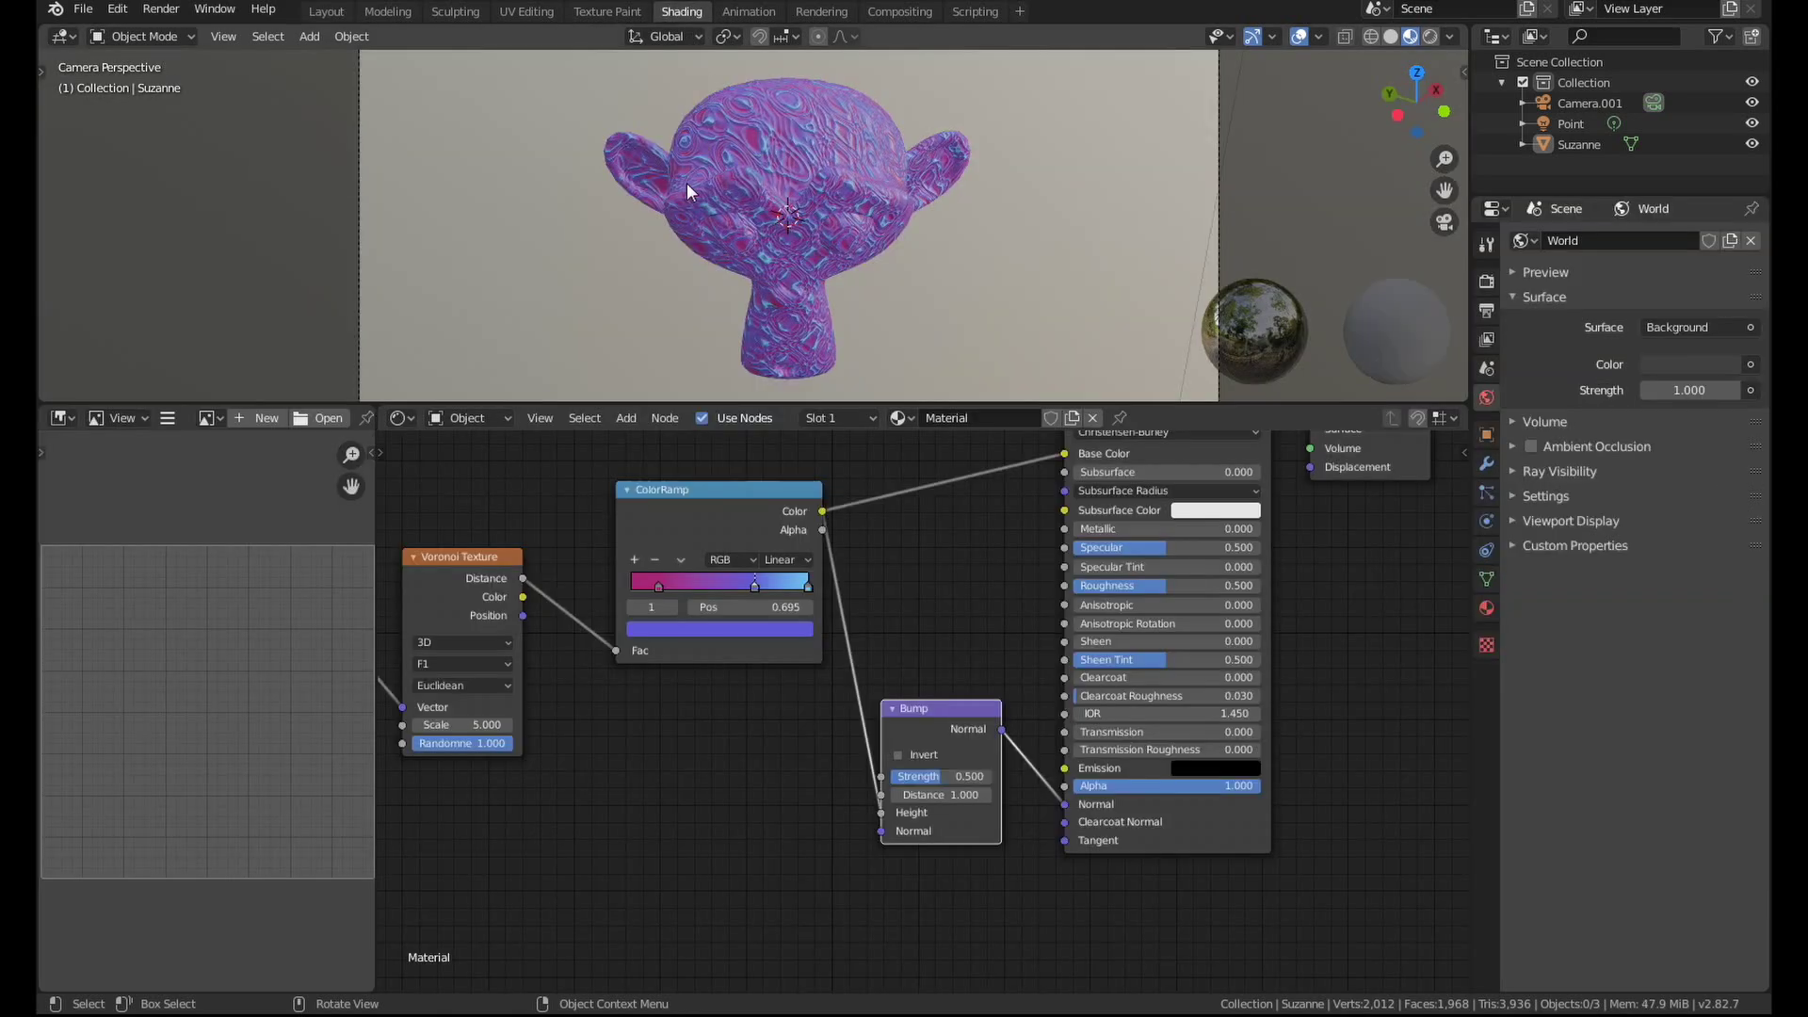
scroll(593, 524, "down", 3)
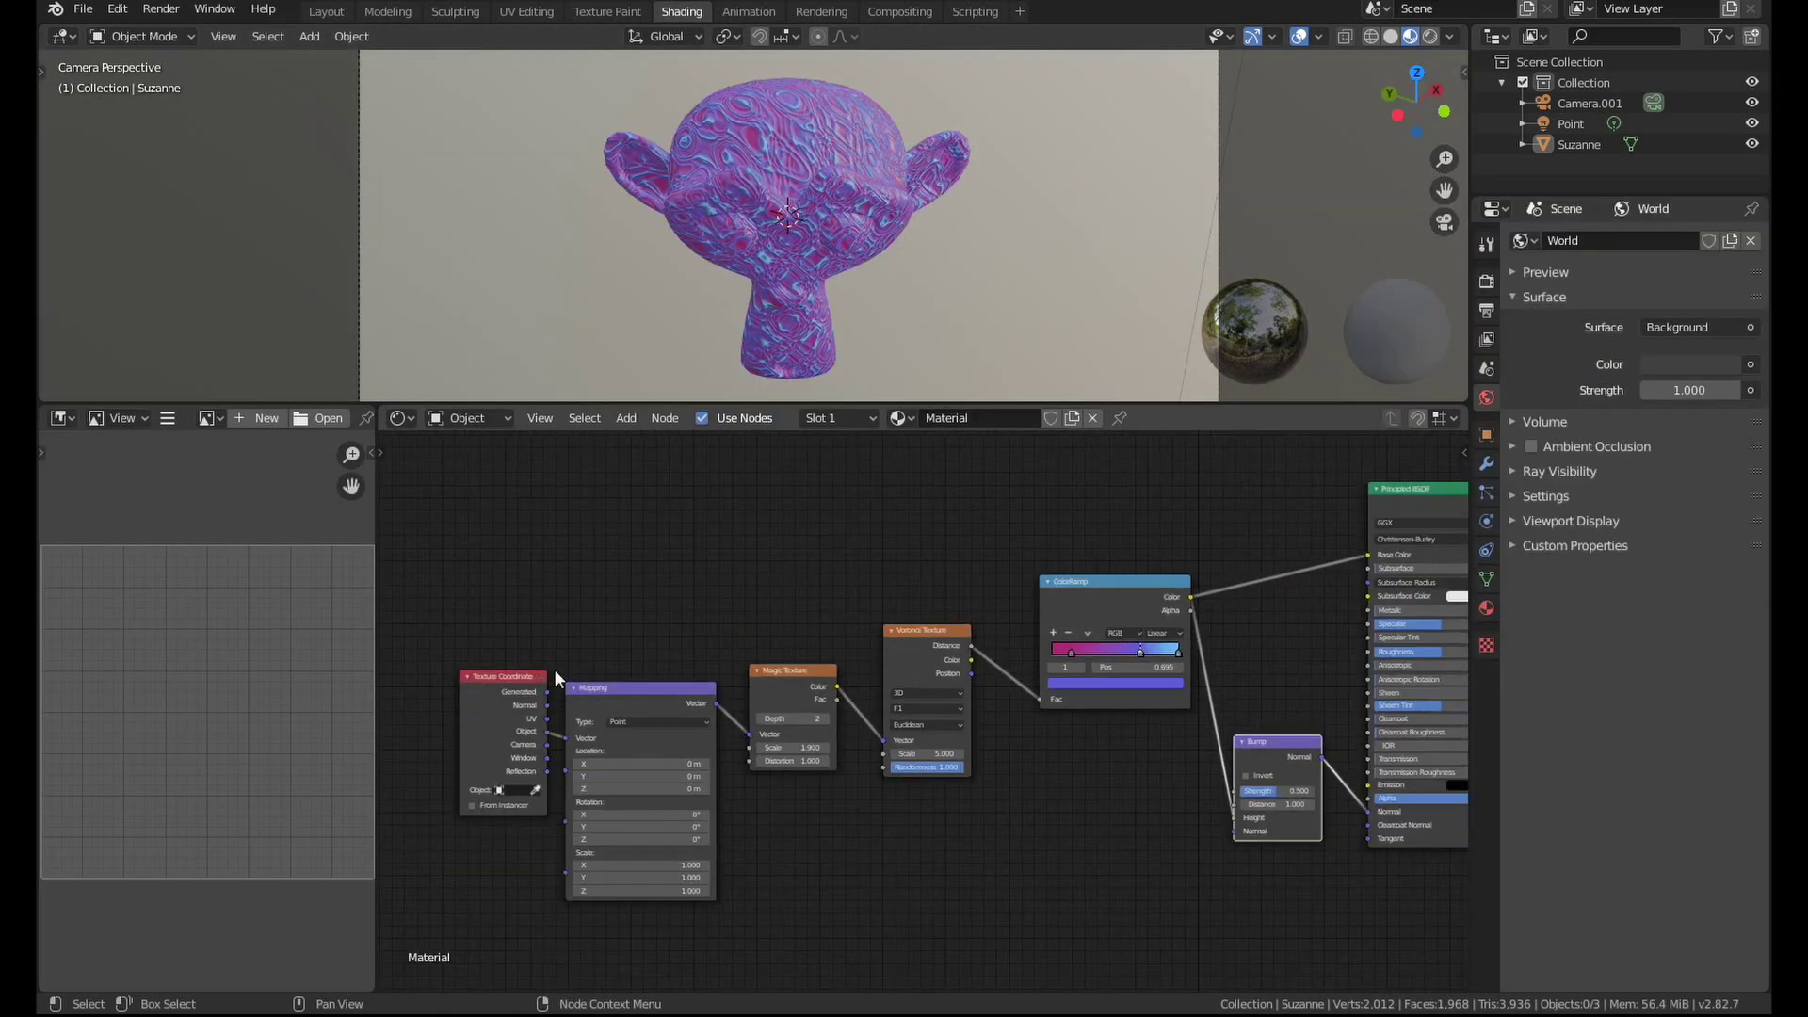
scroll(838, 757, "up", 1)
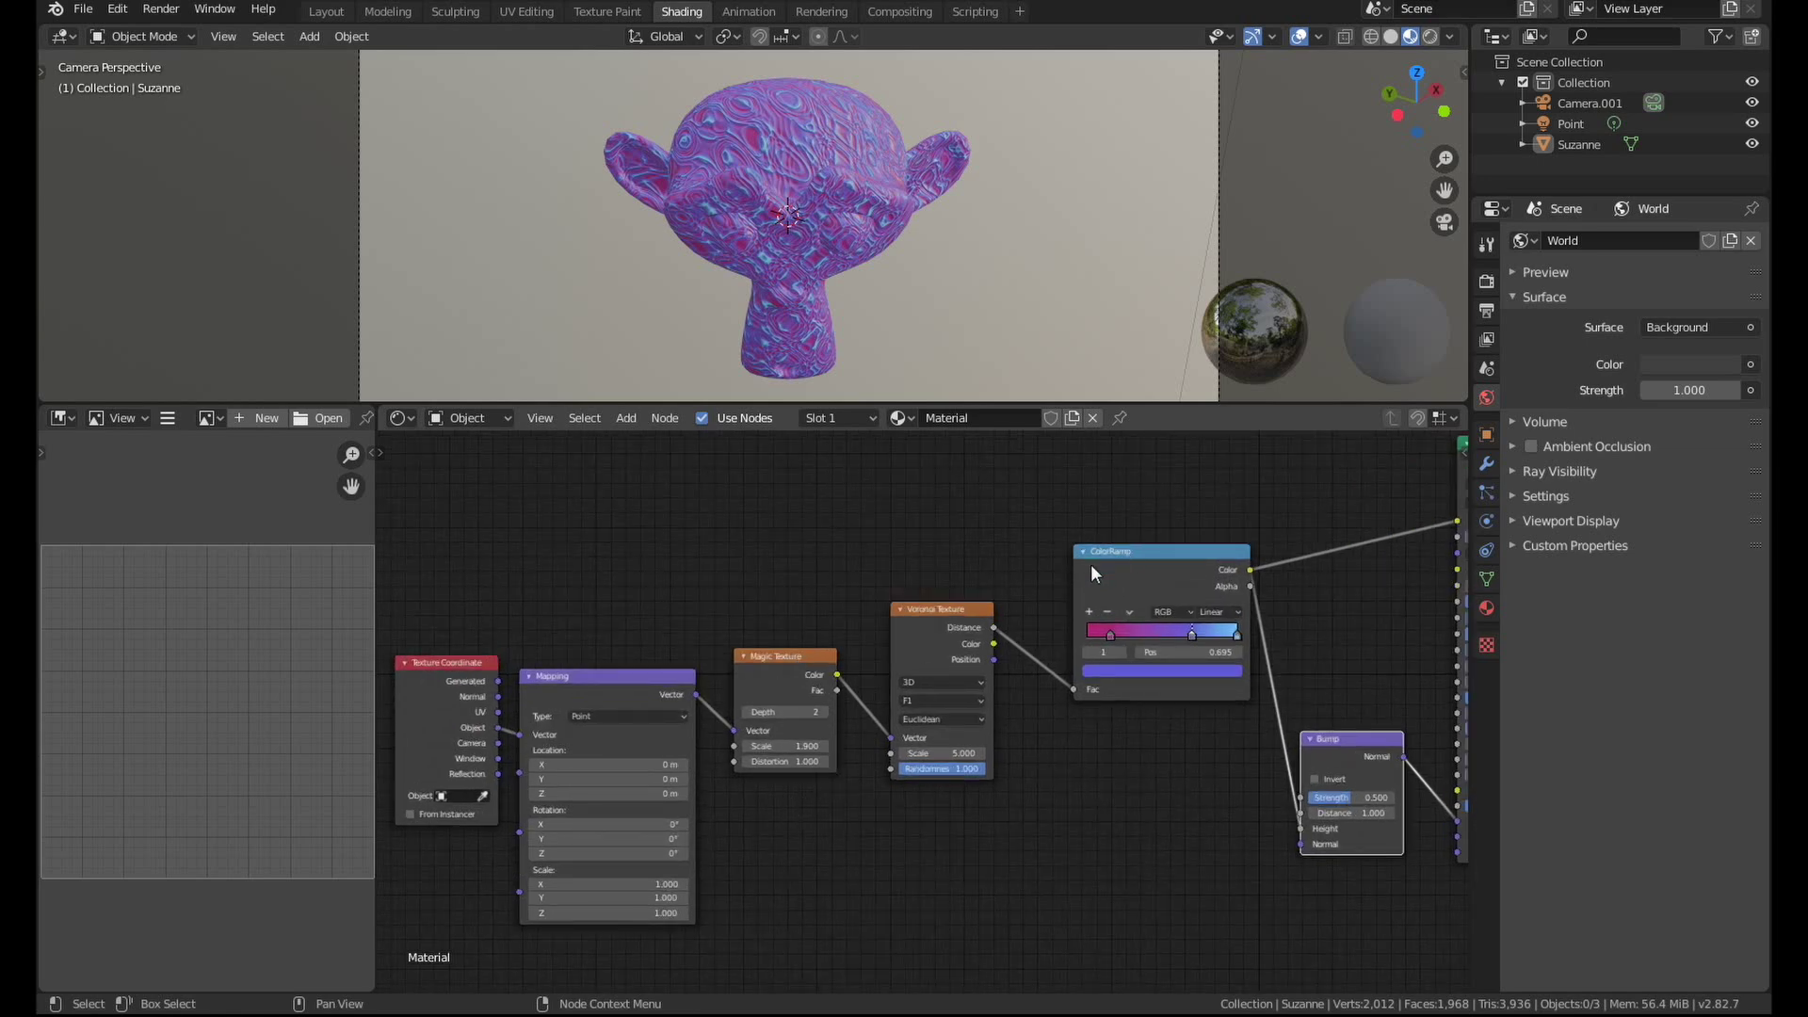
scroll(1159, 609, "down", 1)
middle_click_drag(1159, 608, 793, 665)
scroll(1025, 594, "up", 1)
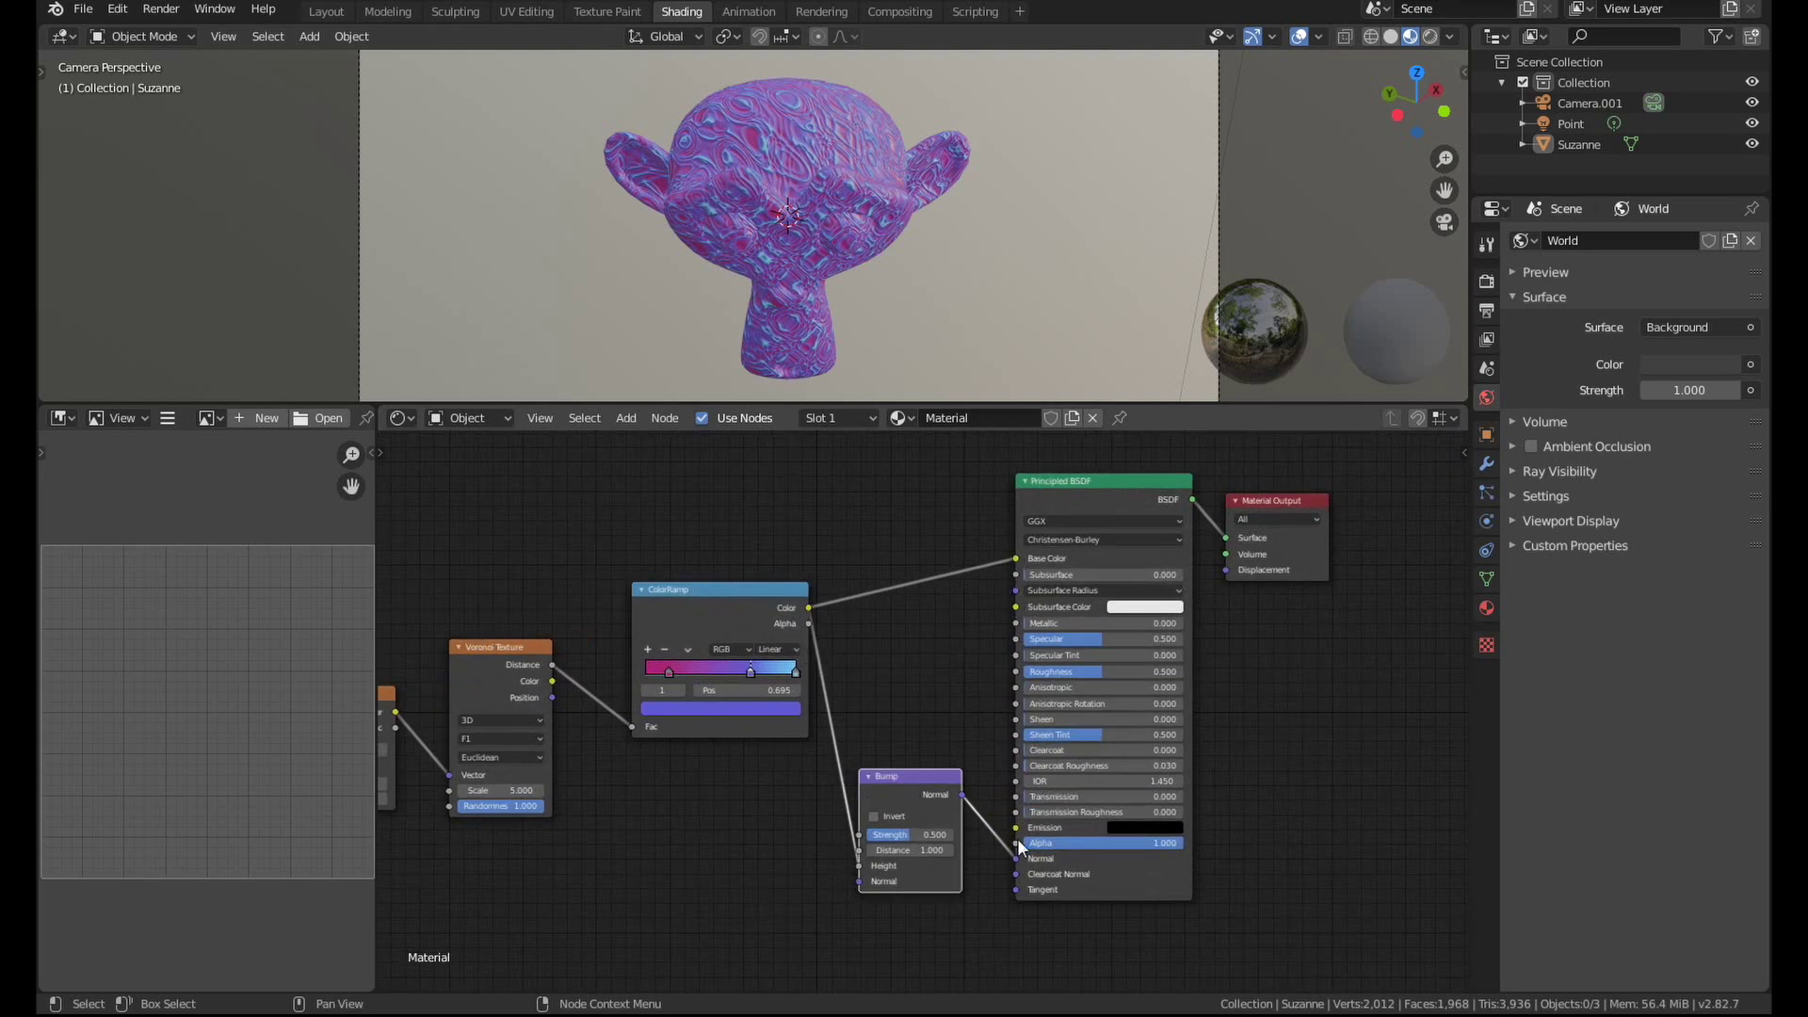
middle_click_drag(780, 588, 1024, 603)
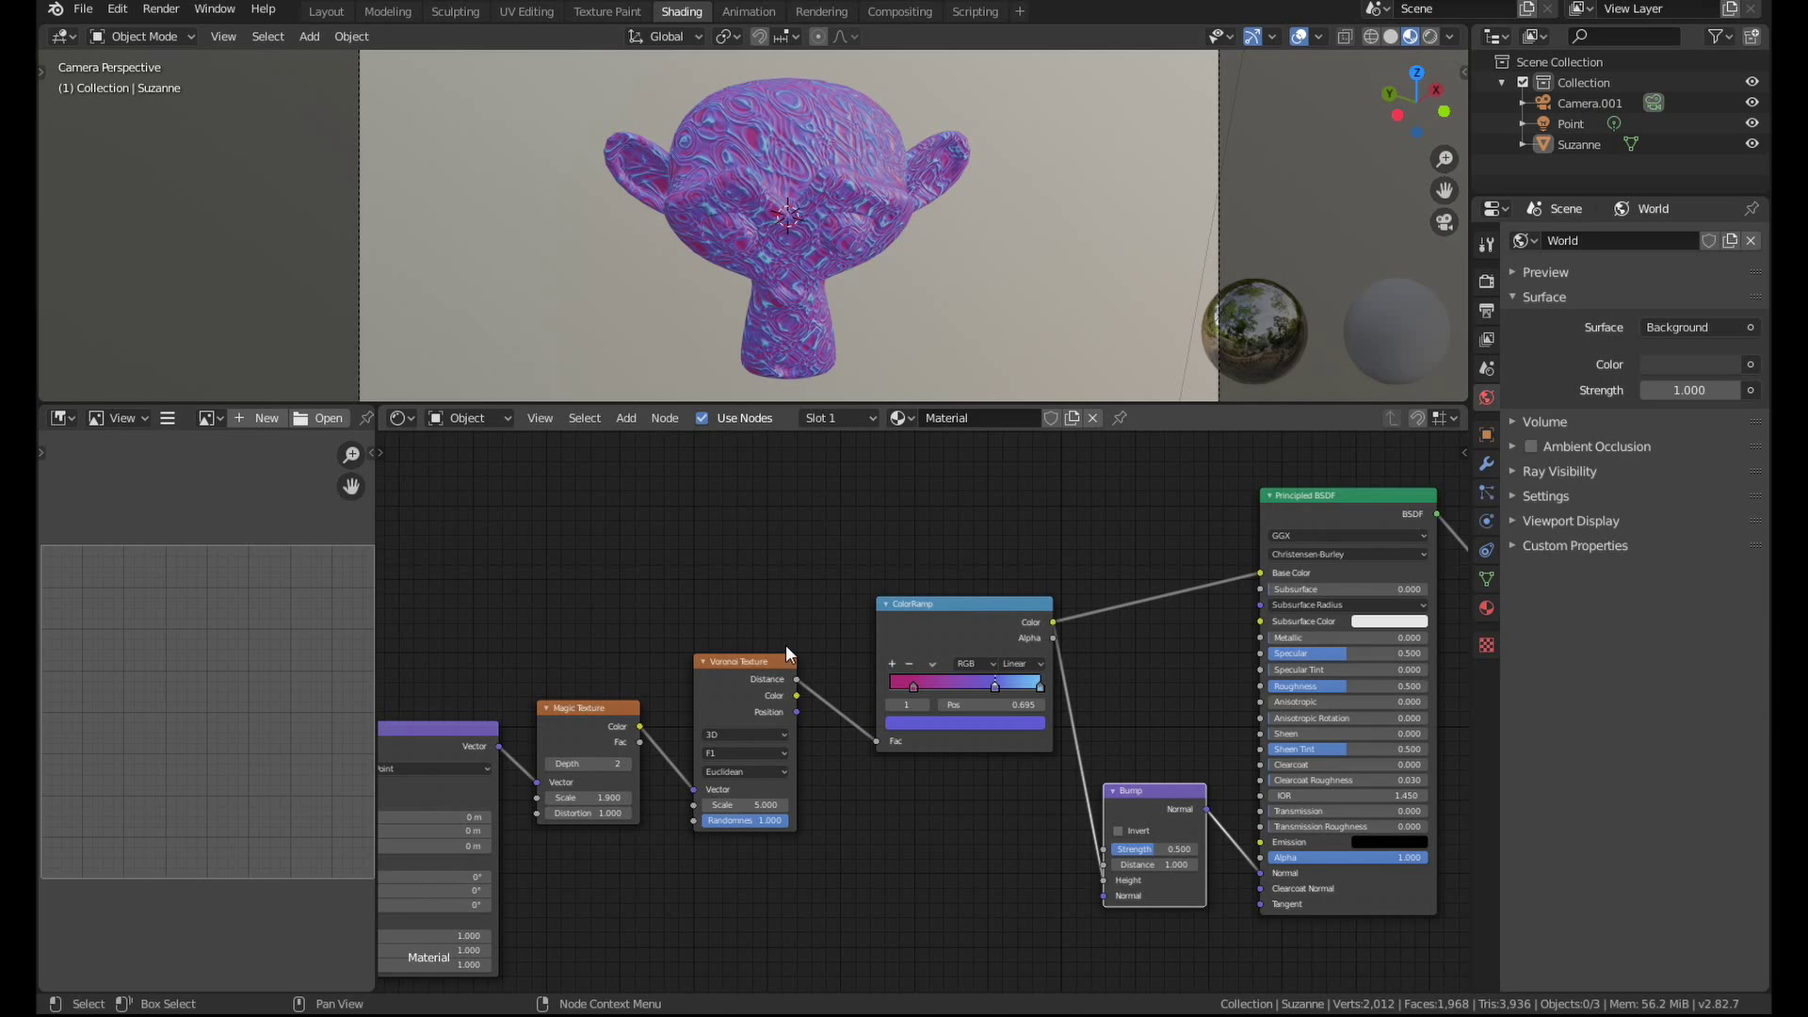
Render the current frame, switch the render result to Slot 2, and return to the Shading workspace.
key("F12")
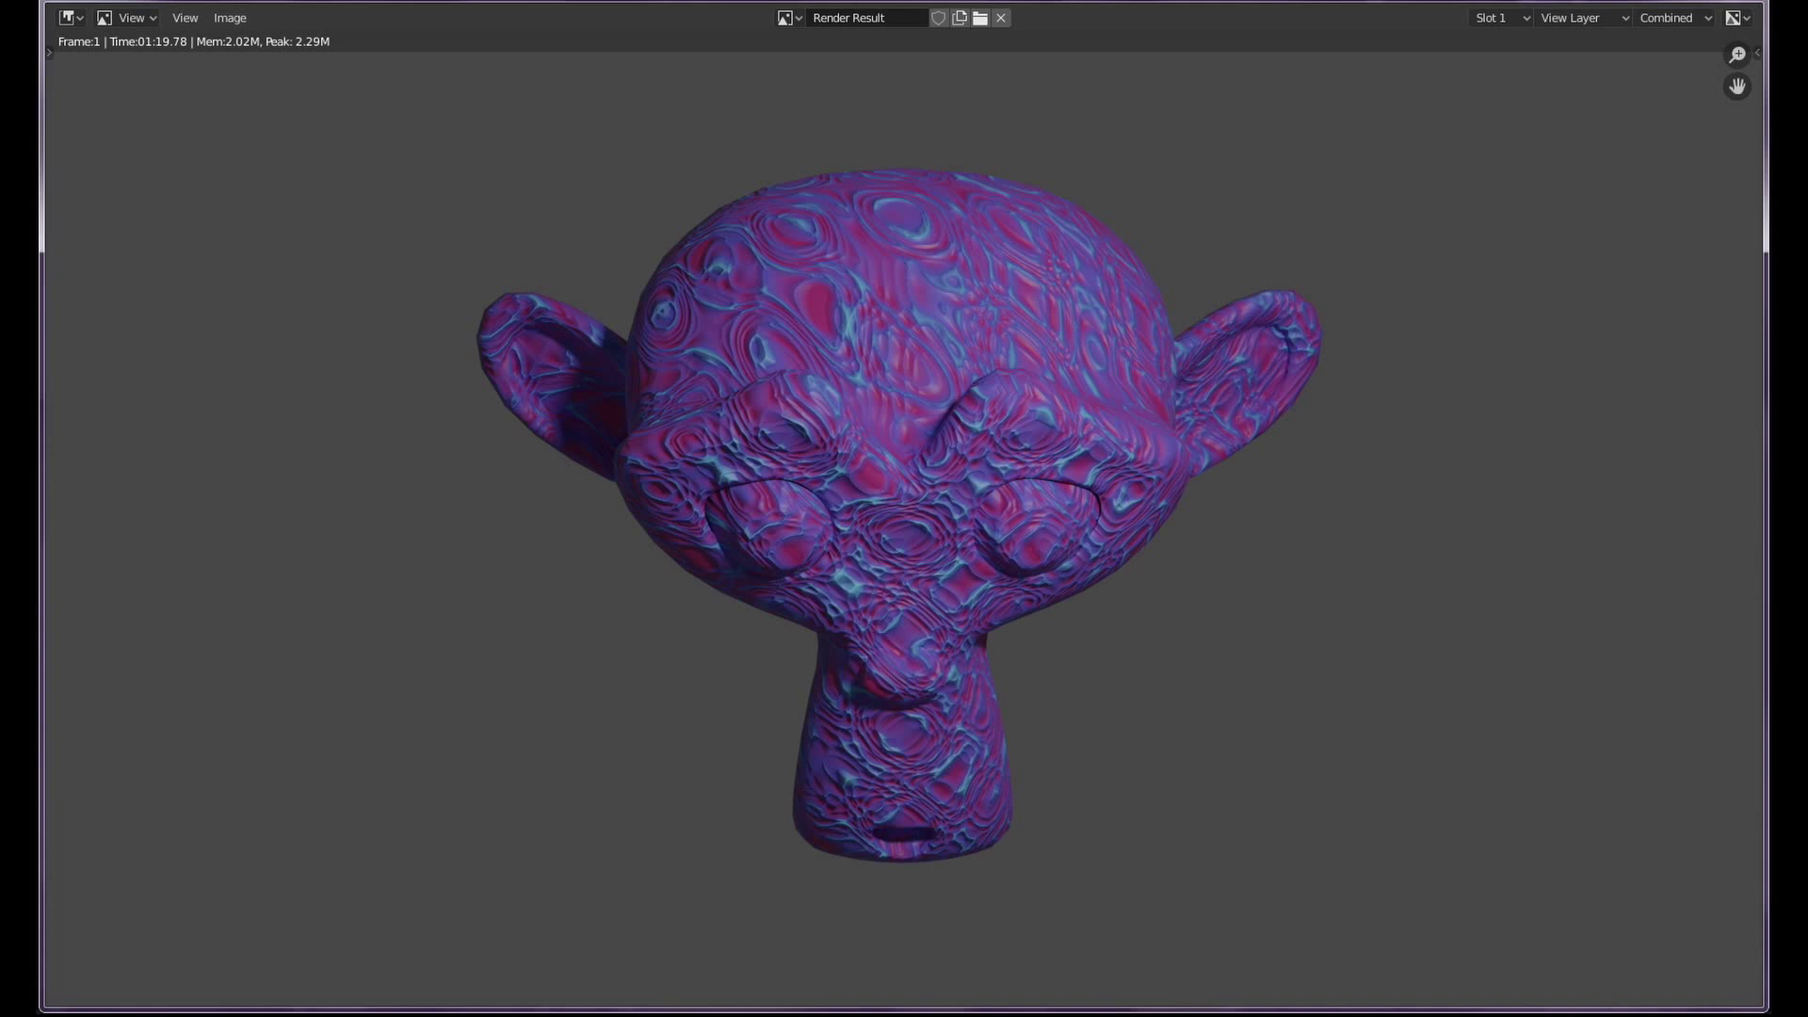
left_click(1506, 17)
left_click(1503, 198)
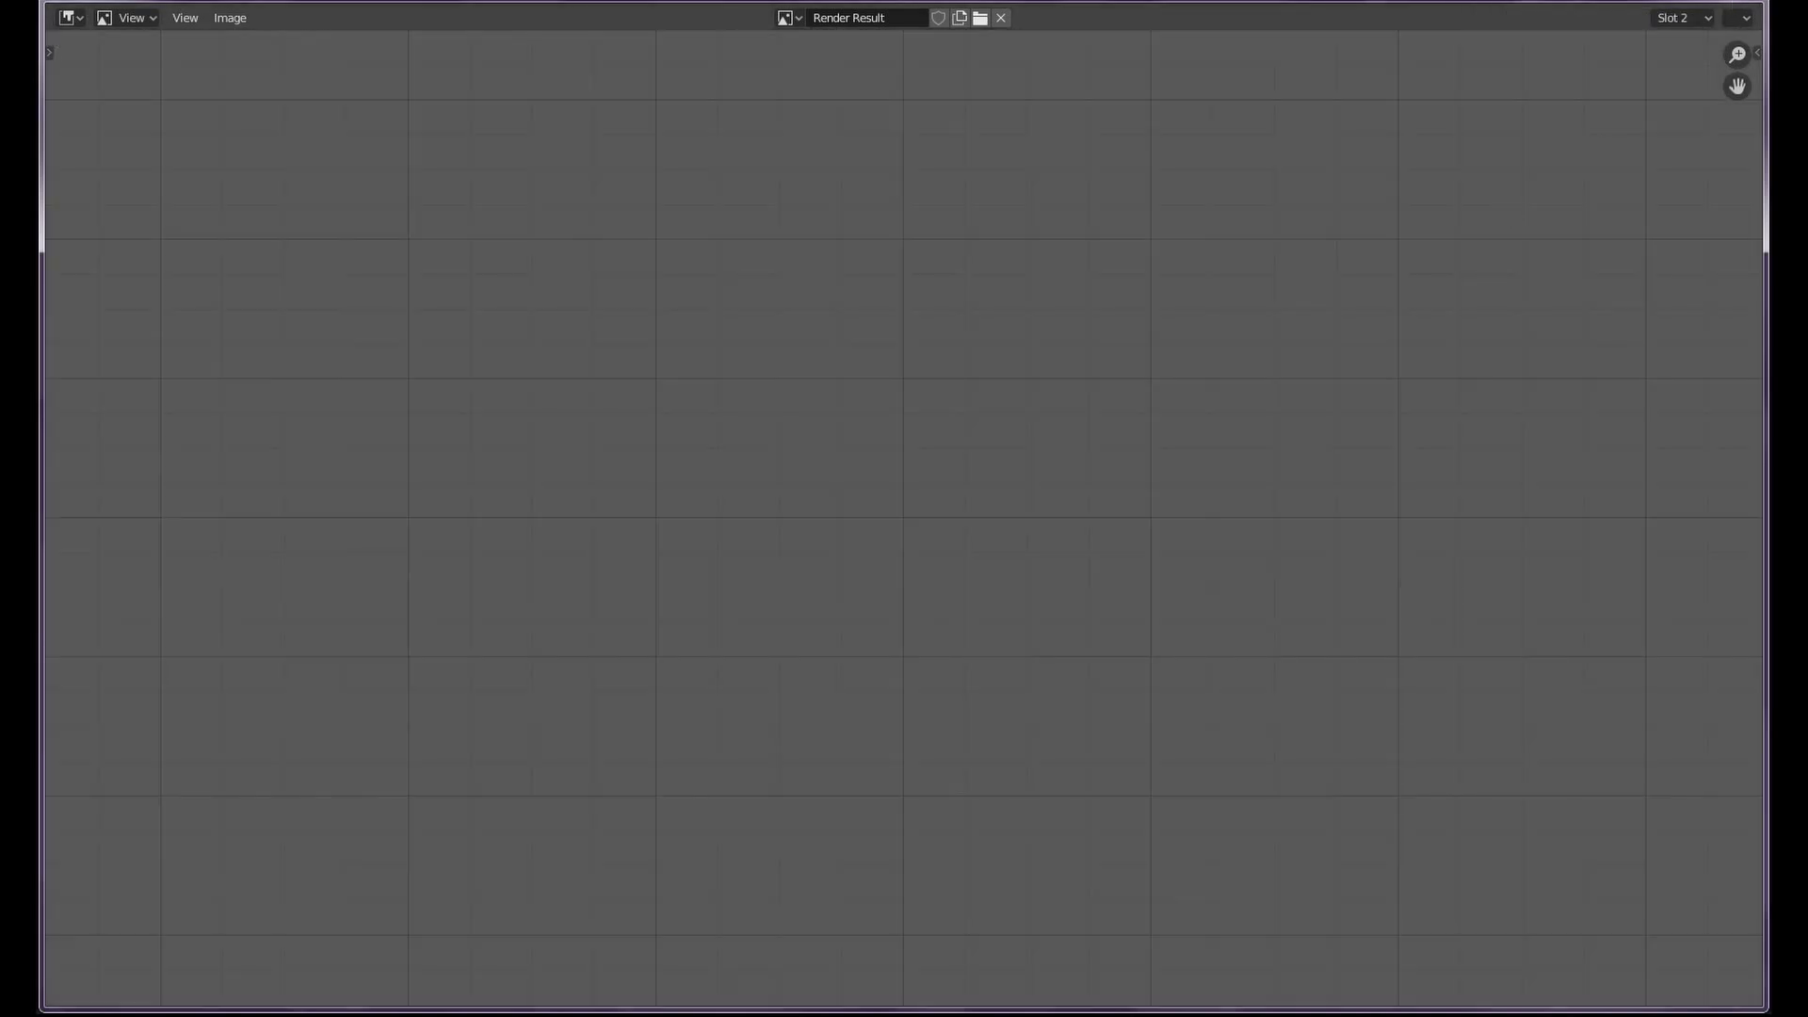
key("Escape")
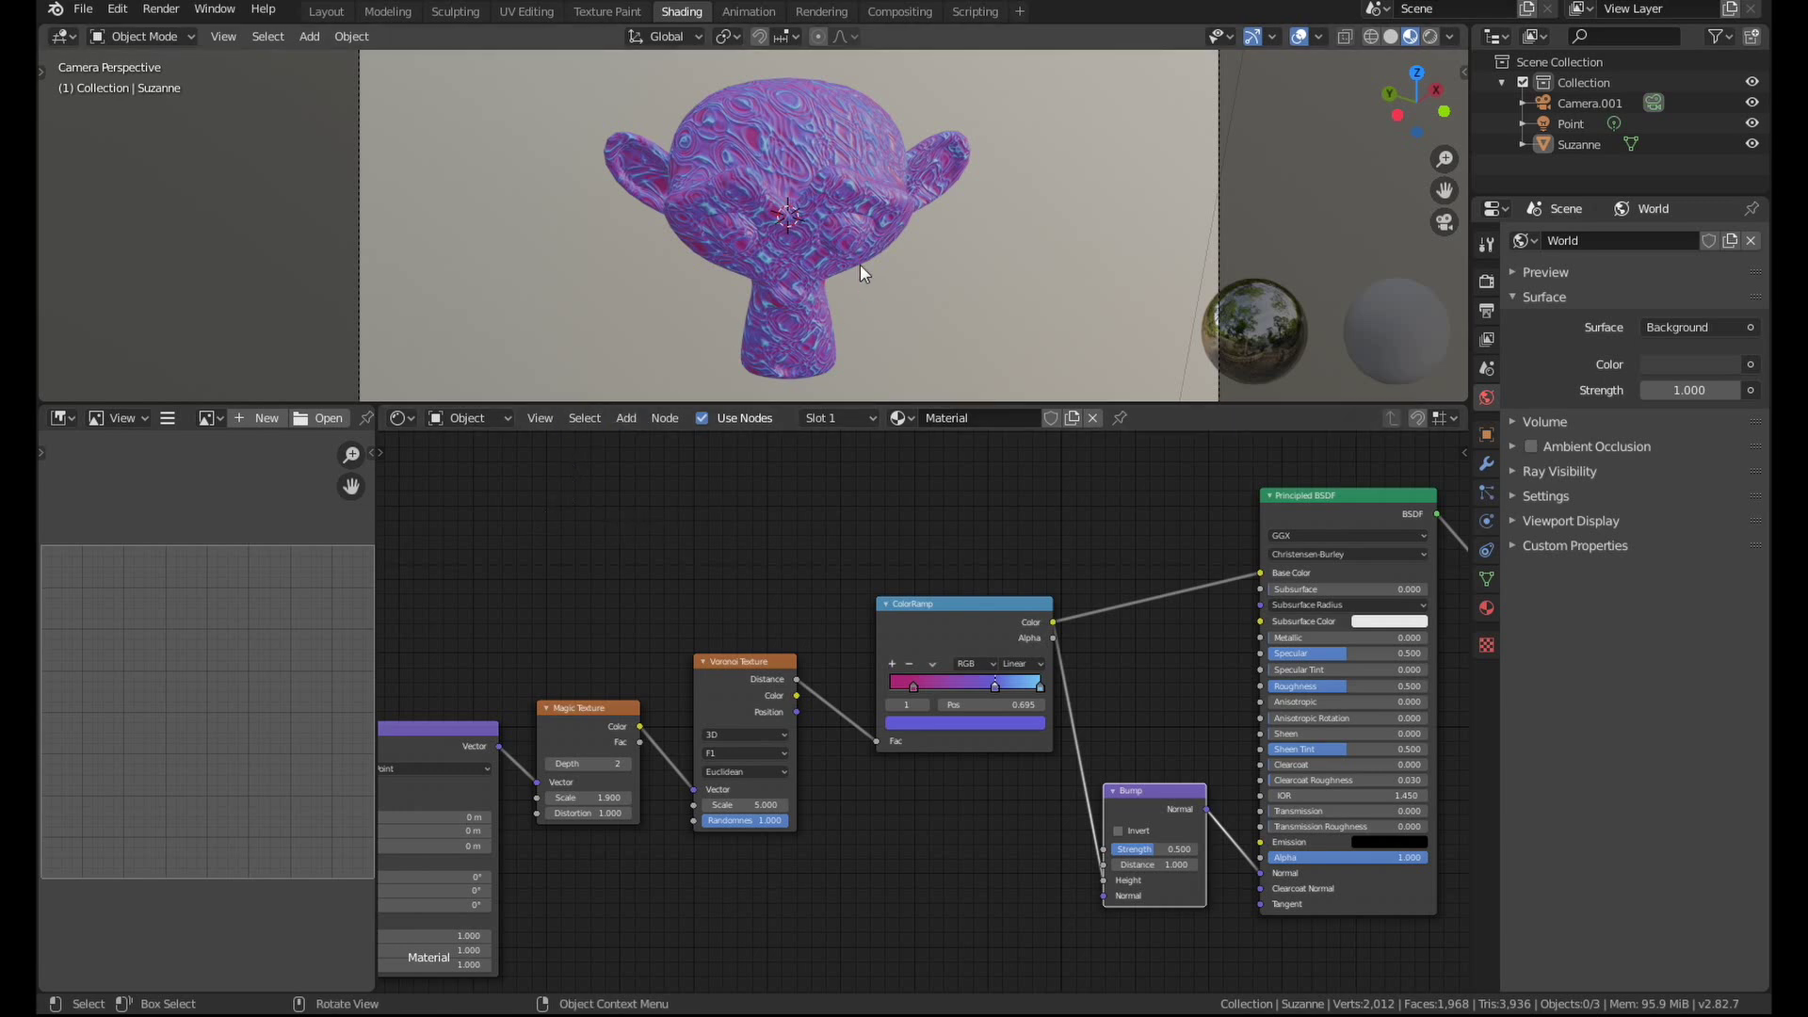
Add an Image Texture node in the empty area below the Voronoi Texture node, leaving it unconnected.
key("Home")
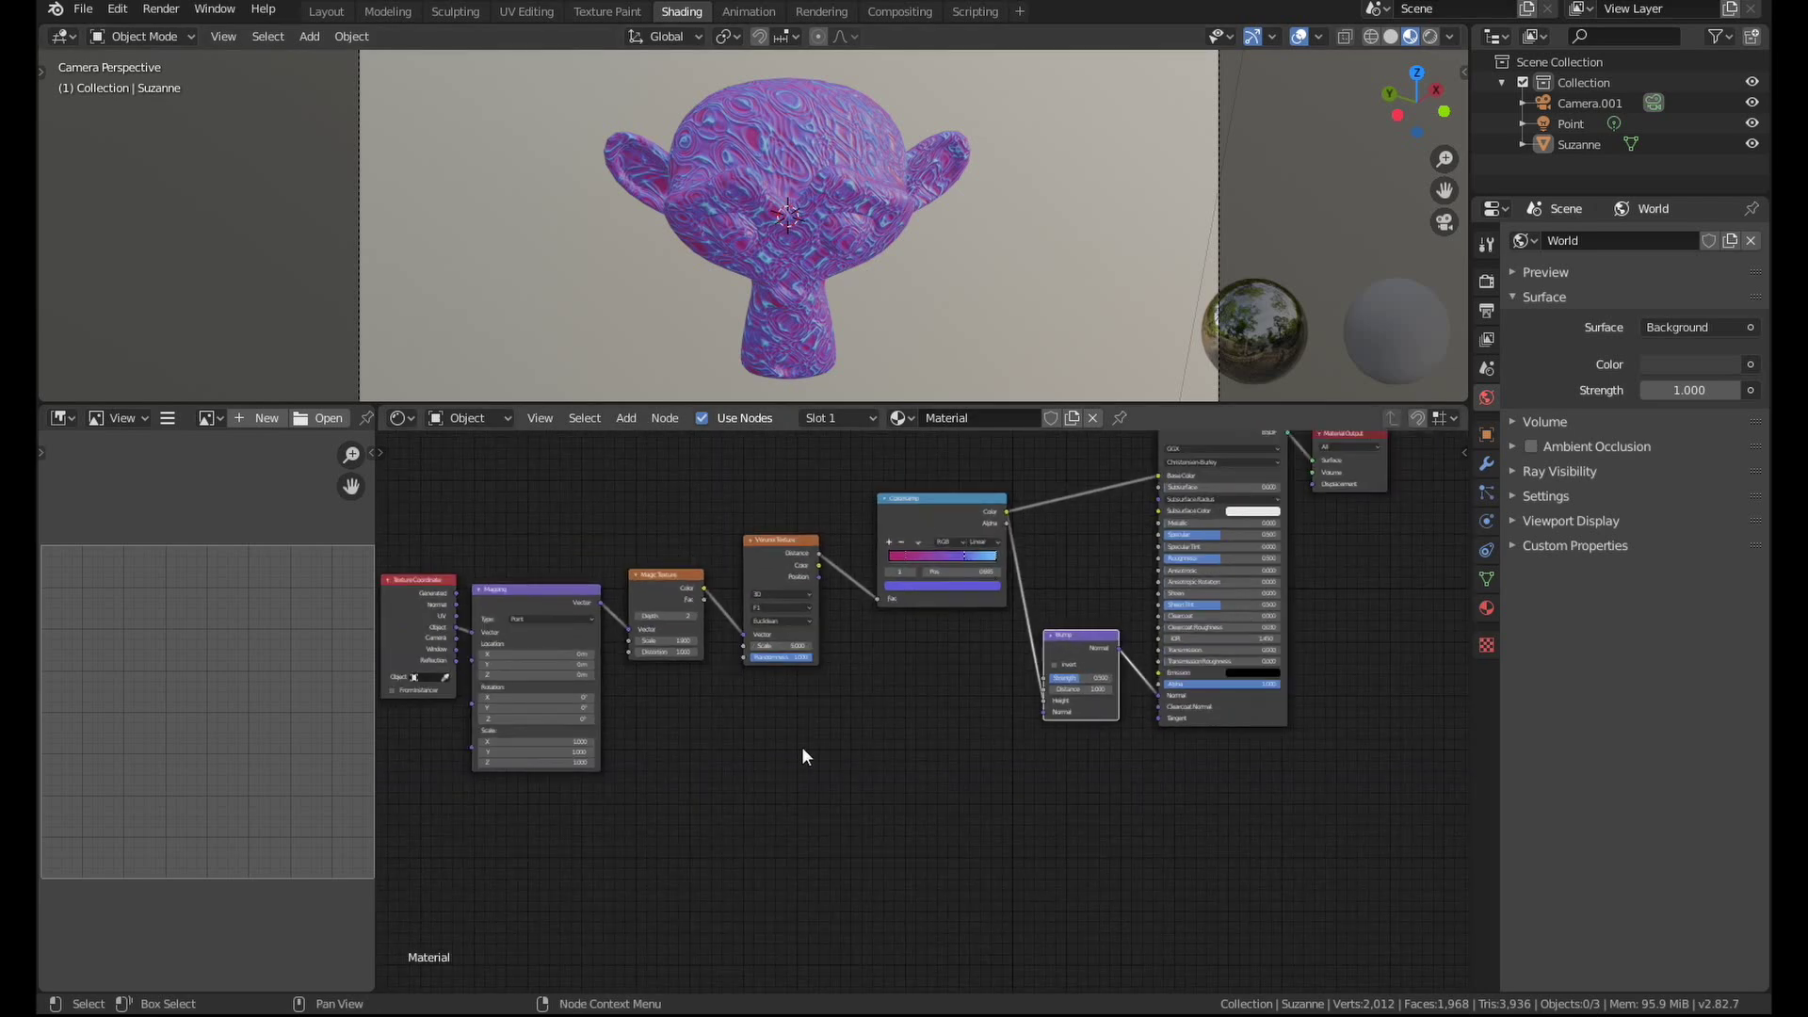
key("shift+a")
left_click(801, 747)
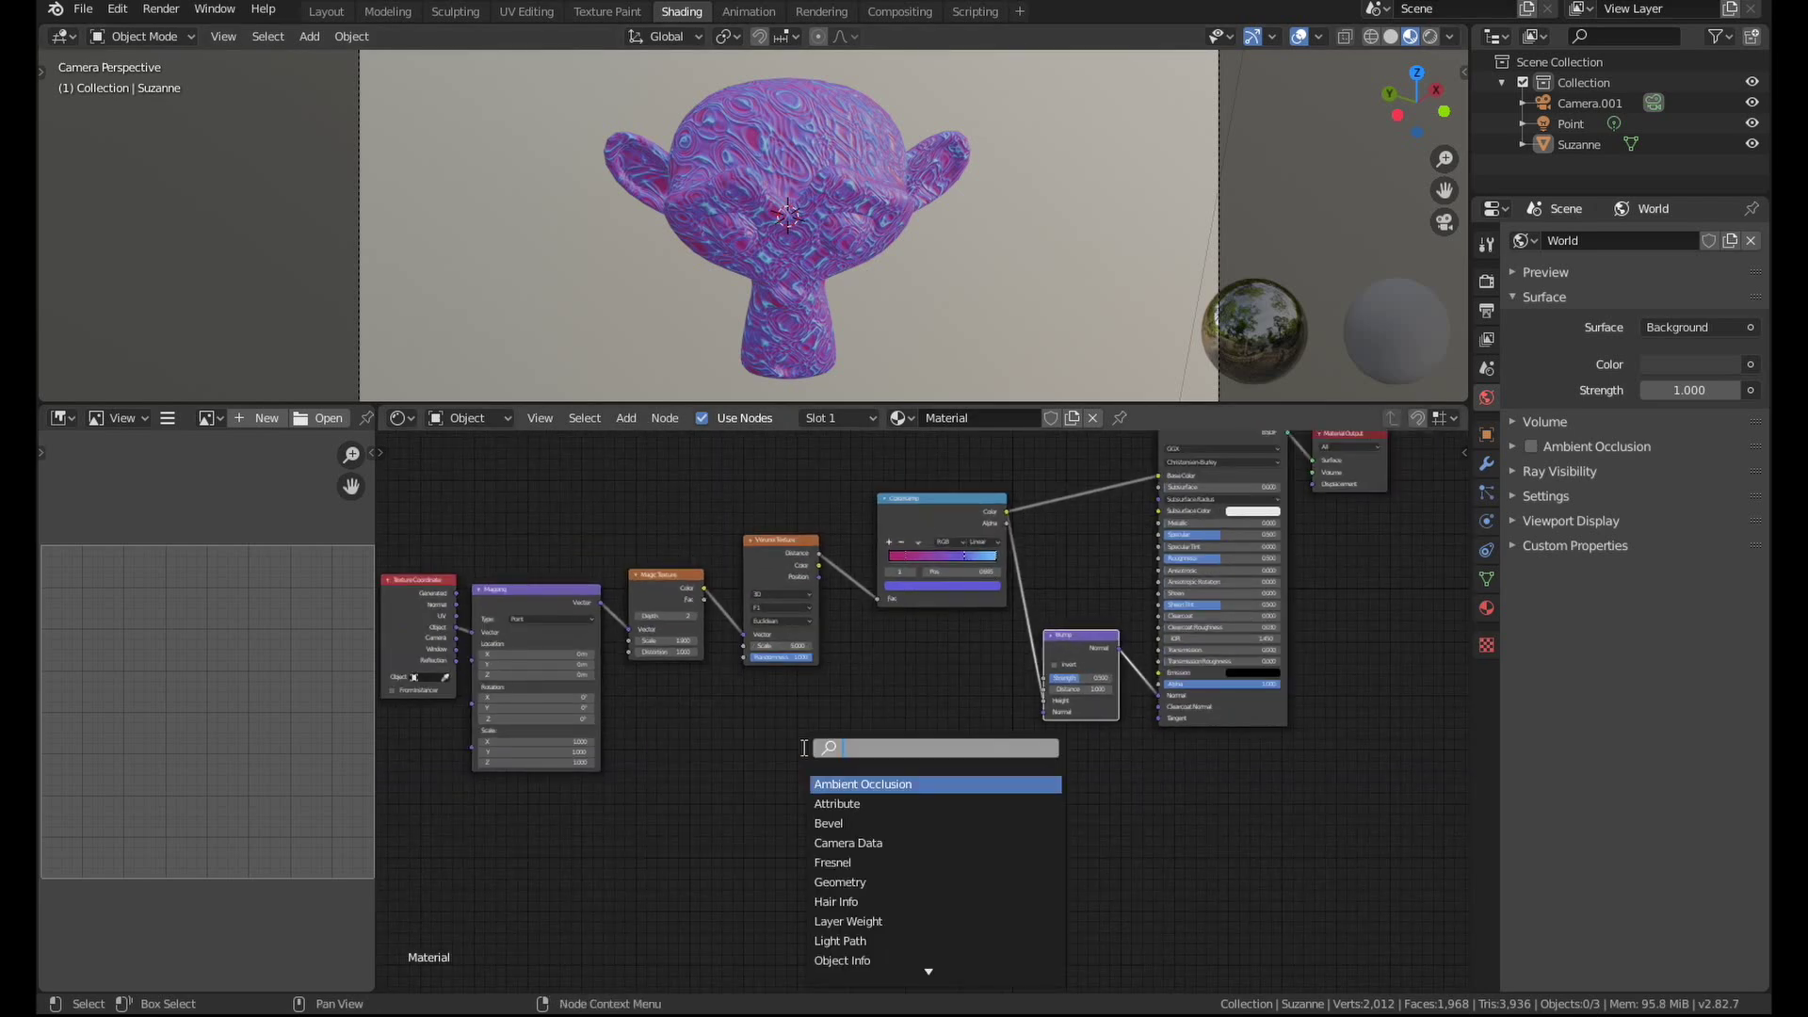
type("image")
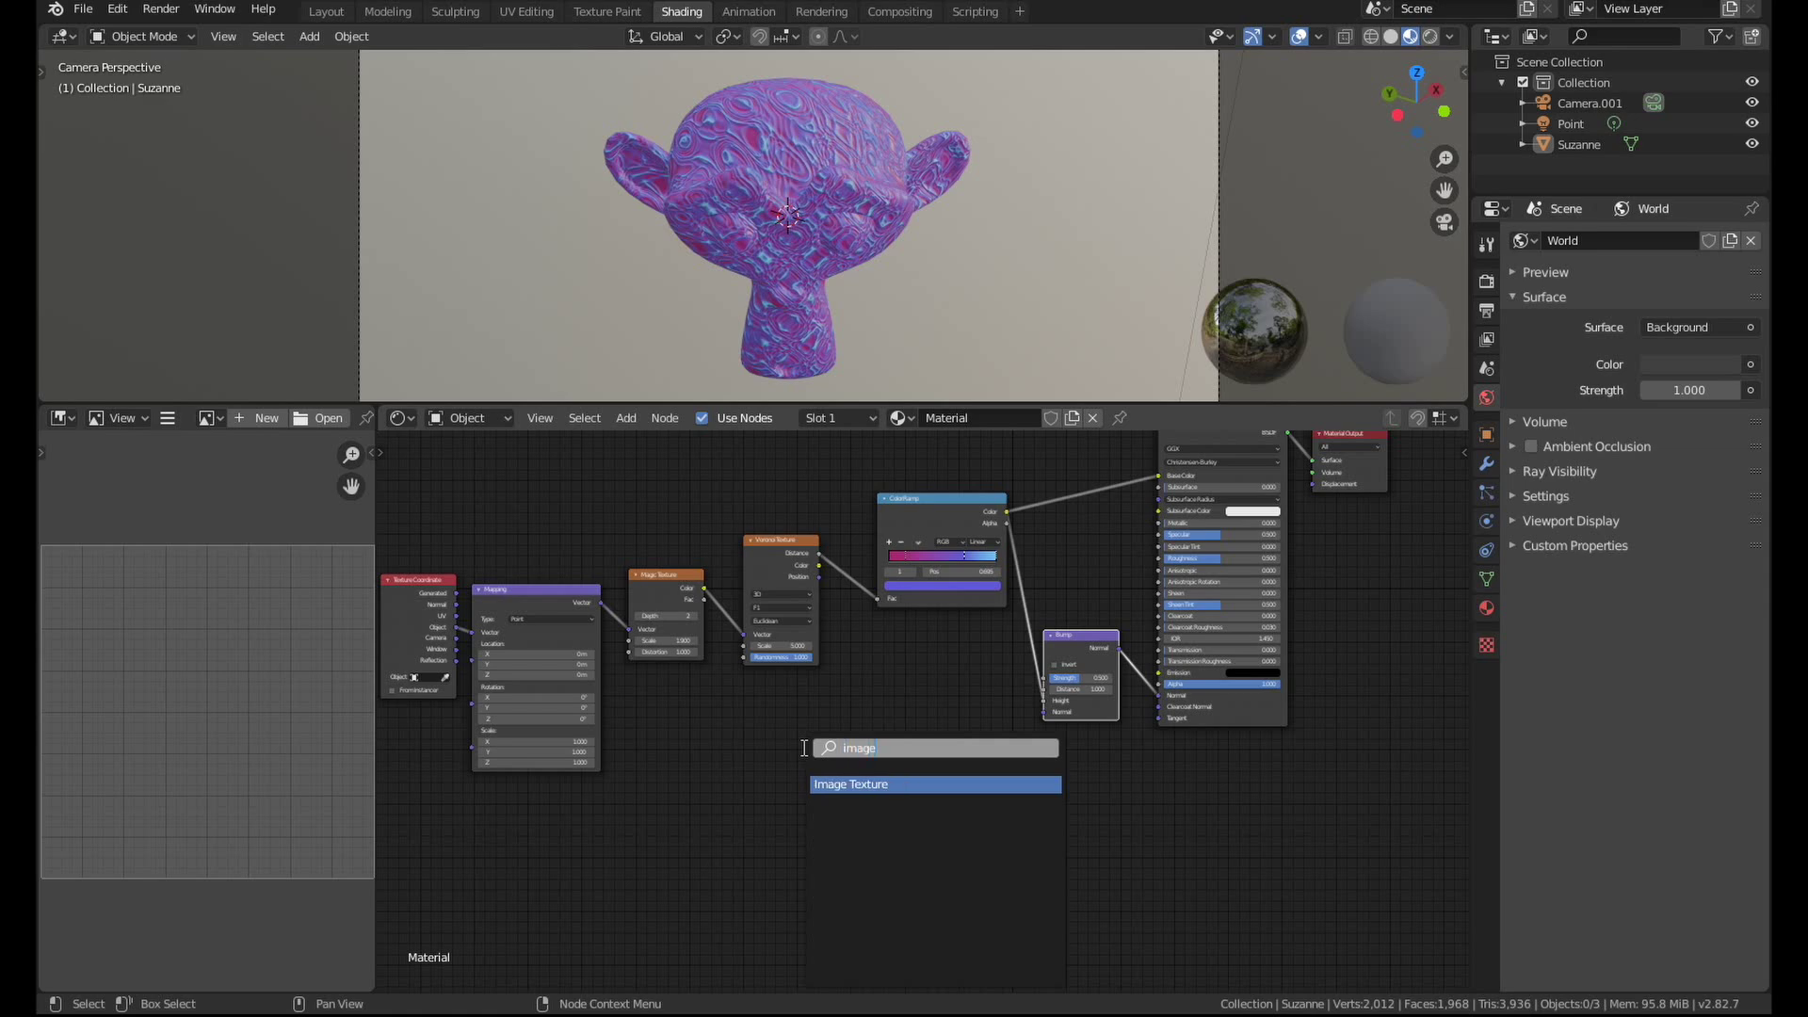
key("Return")
left_click(801, 748)
scroll(800, 748, "up", 3)
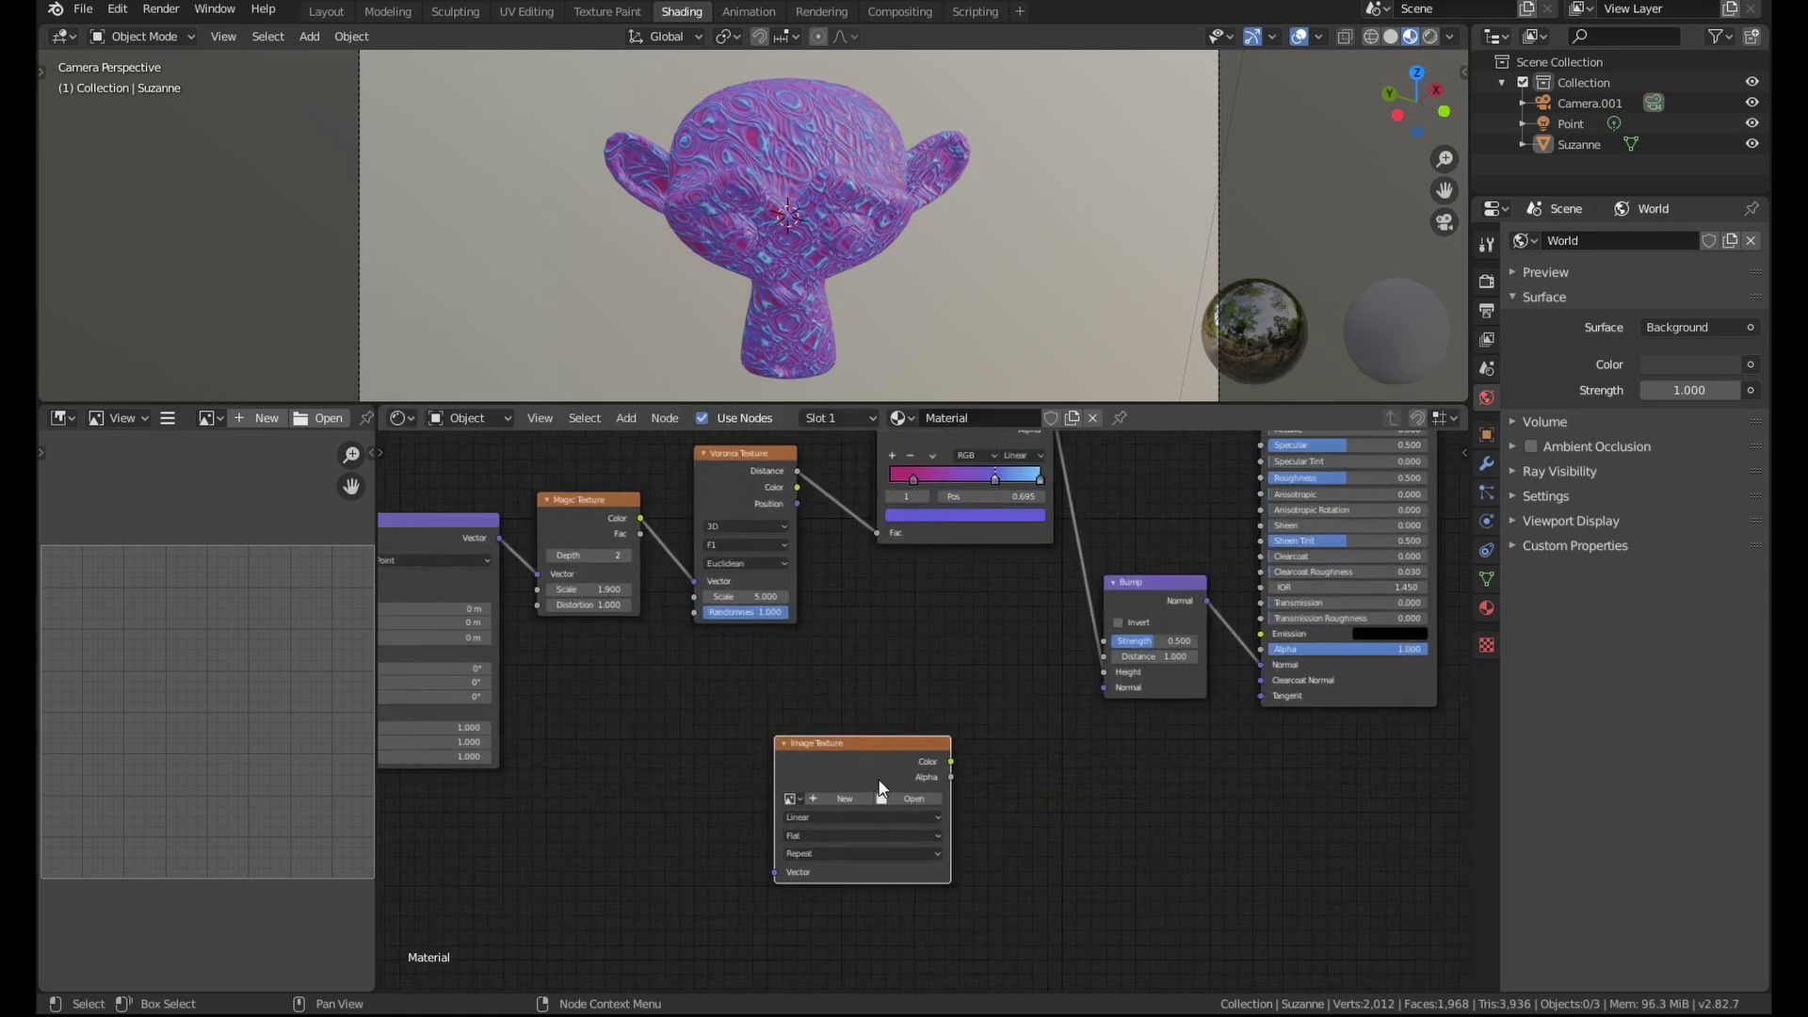
Create a new image named "Monkey bake" in the Image Texture node and reposition the node.
left_click(848, 763)
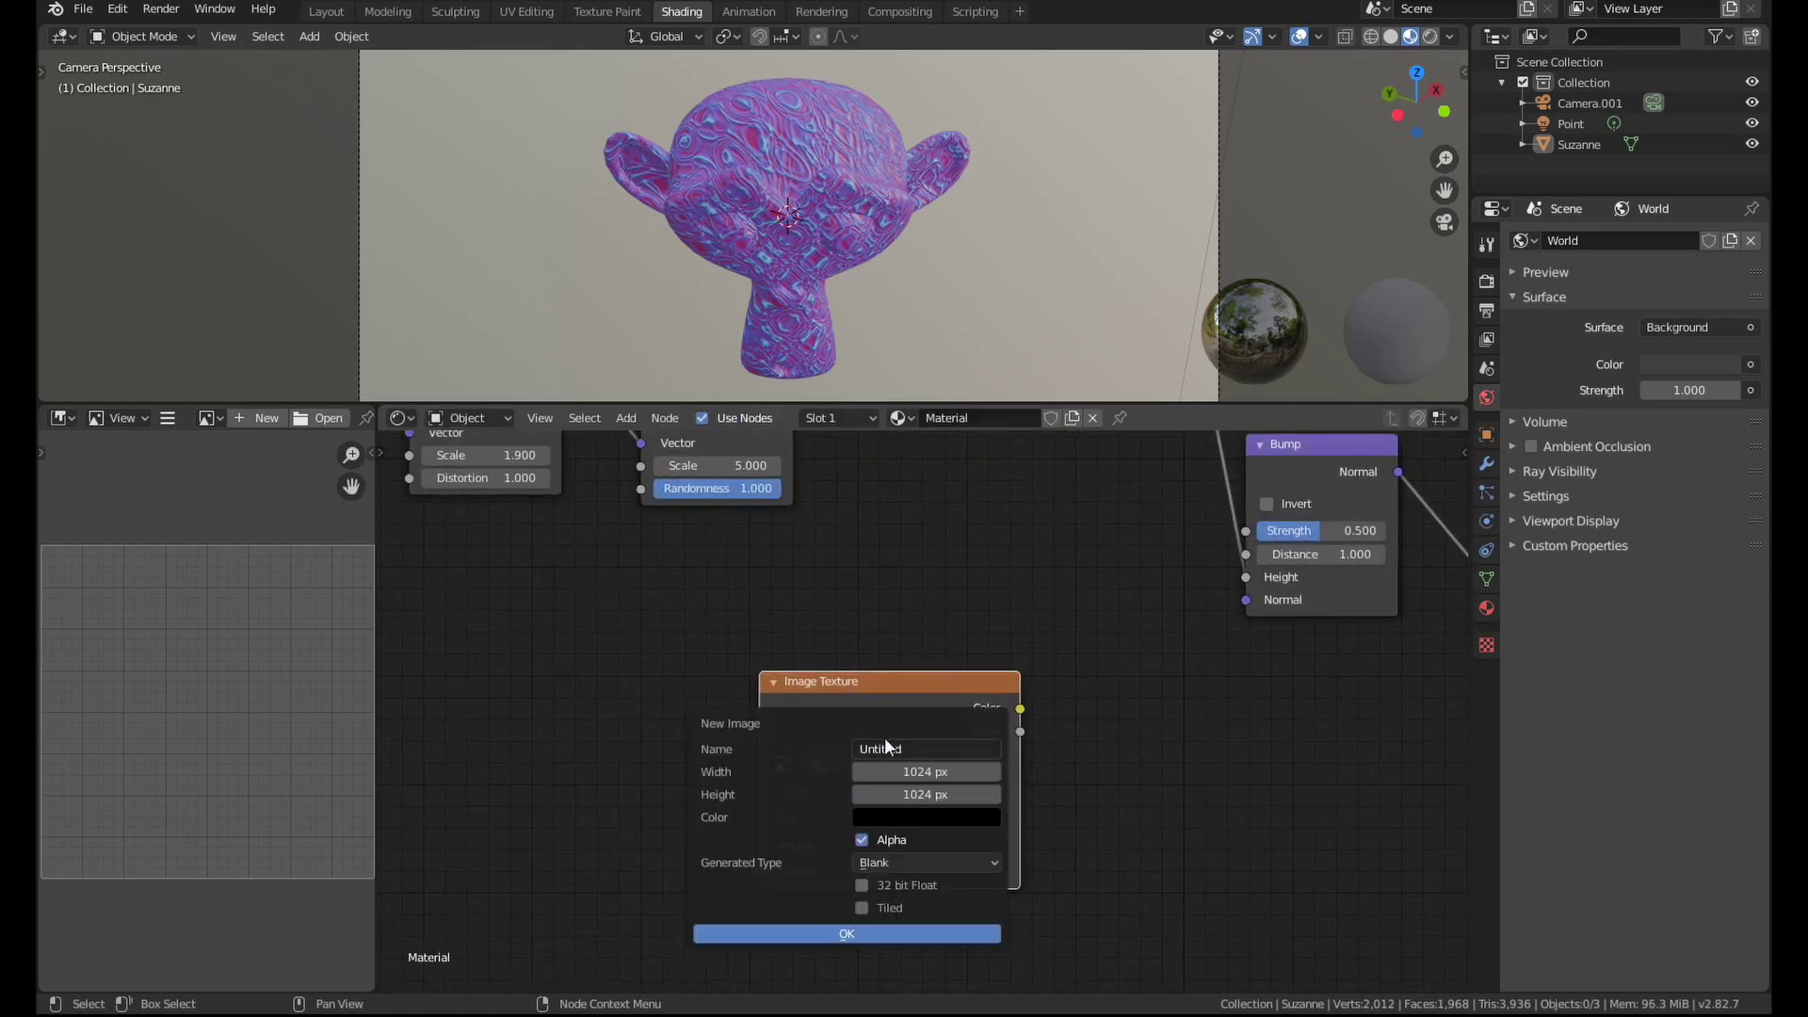
left_click(913, 748)
type("Monkey Bake")
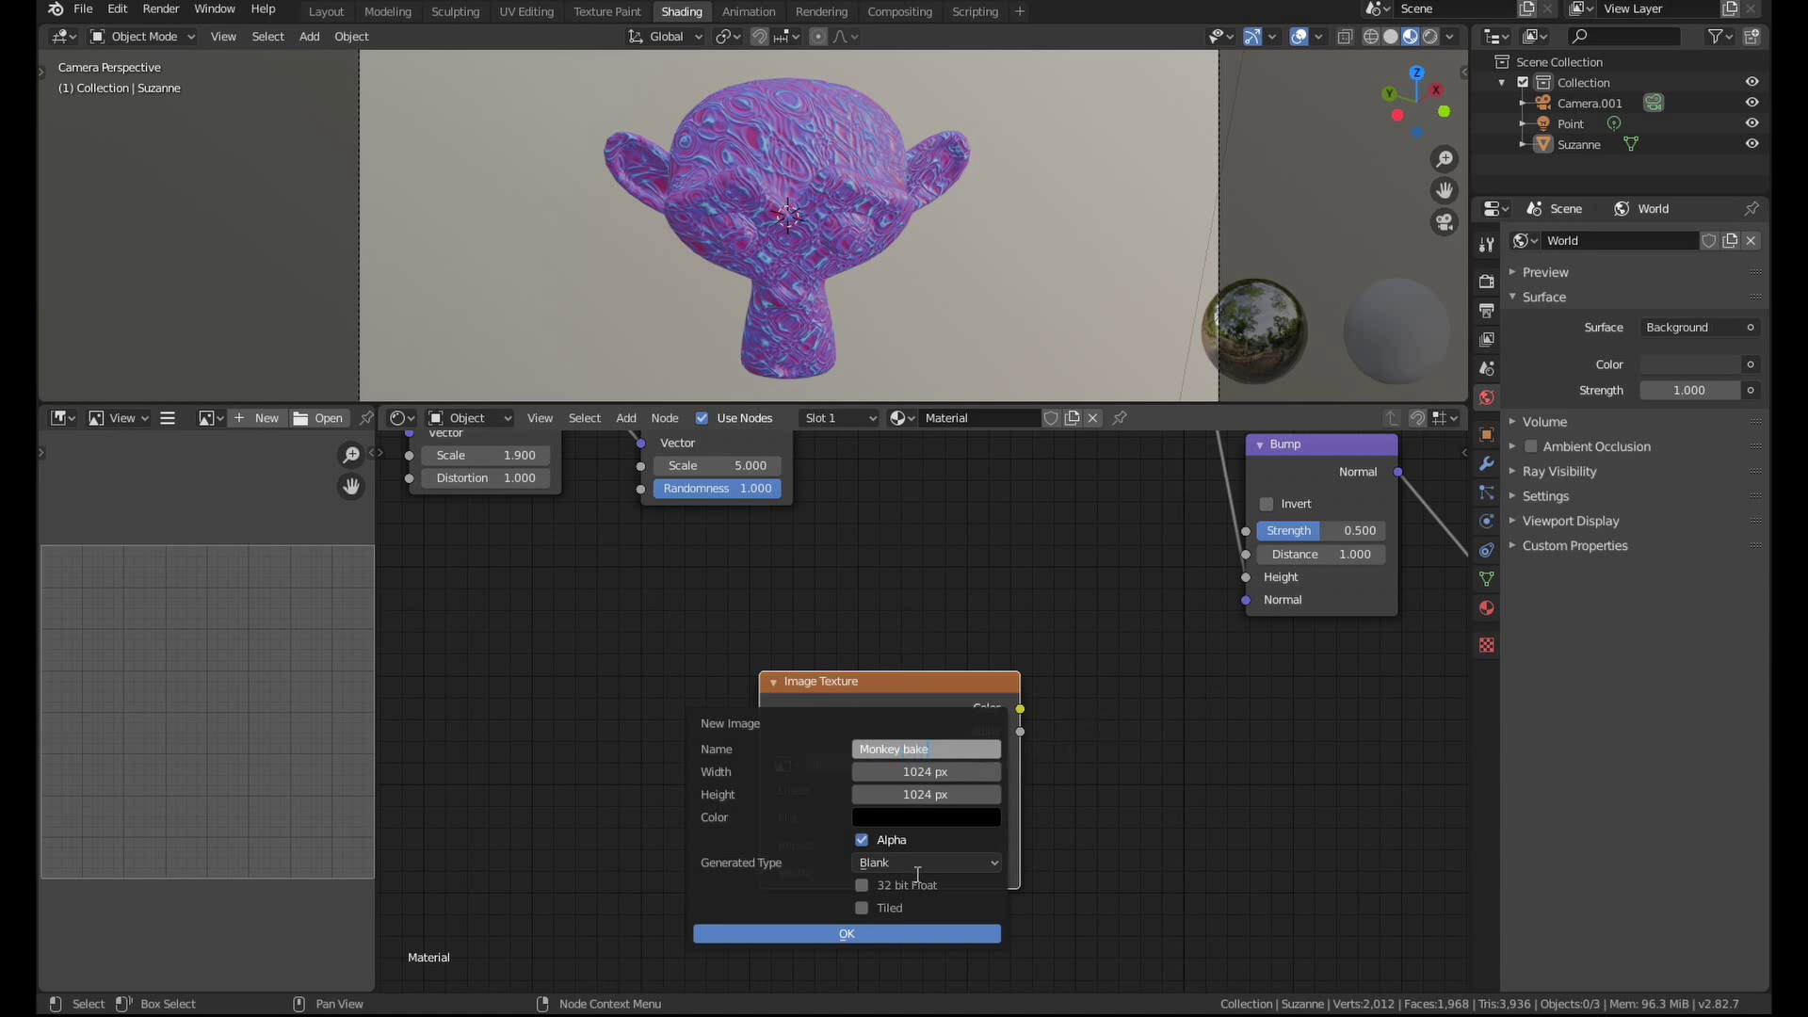
left_click(885, 933)
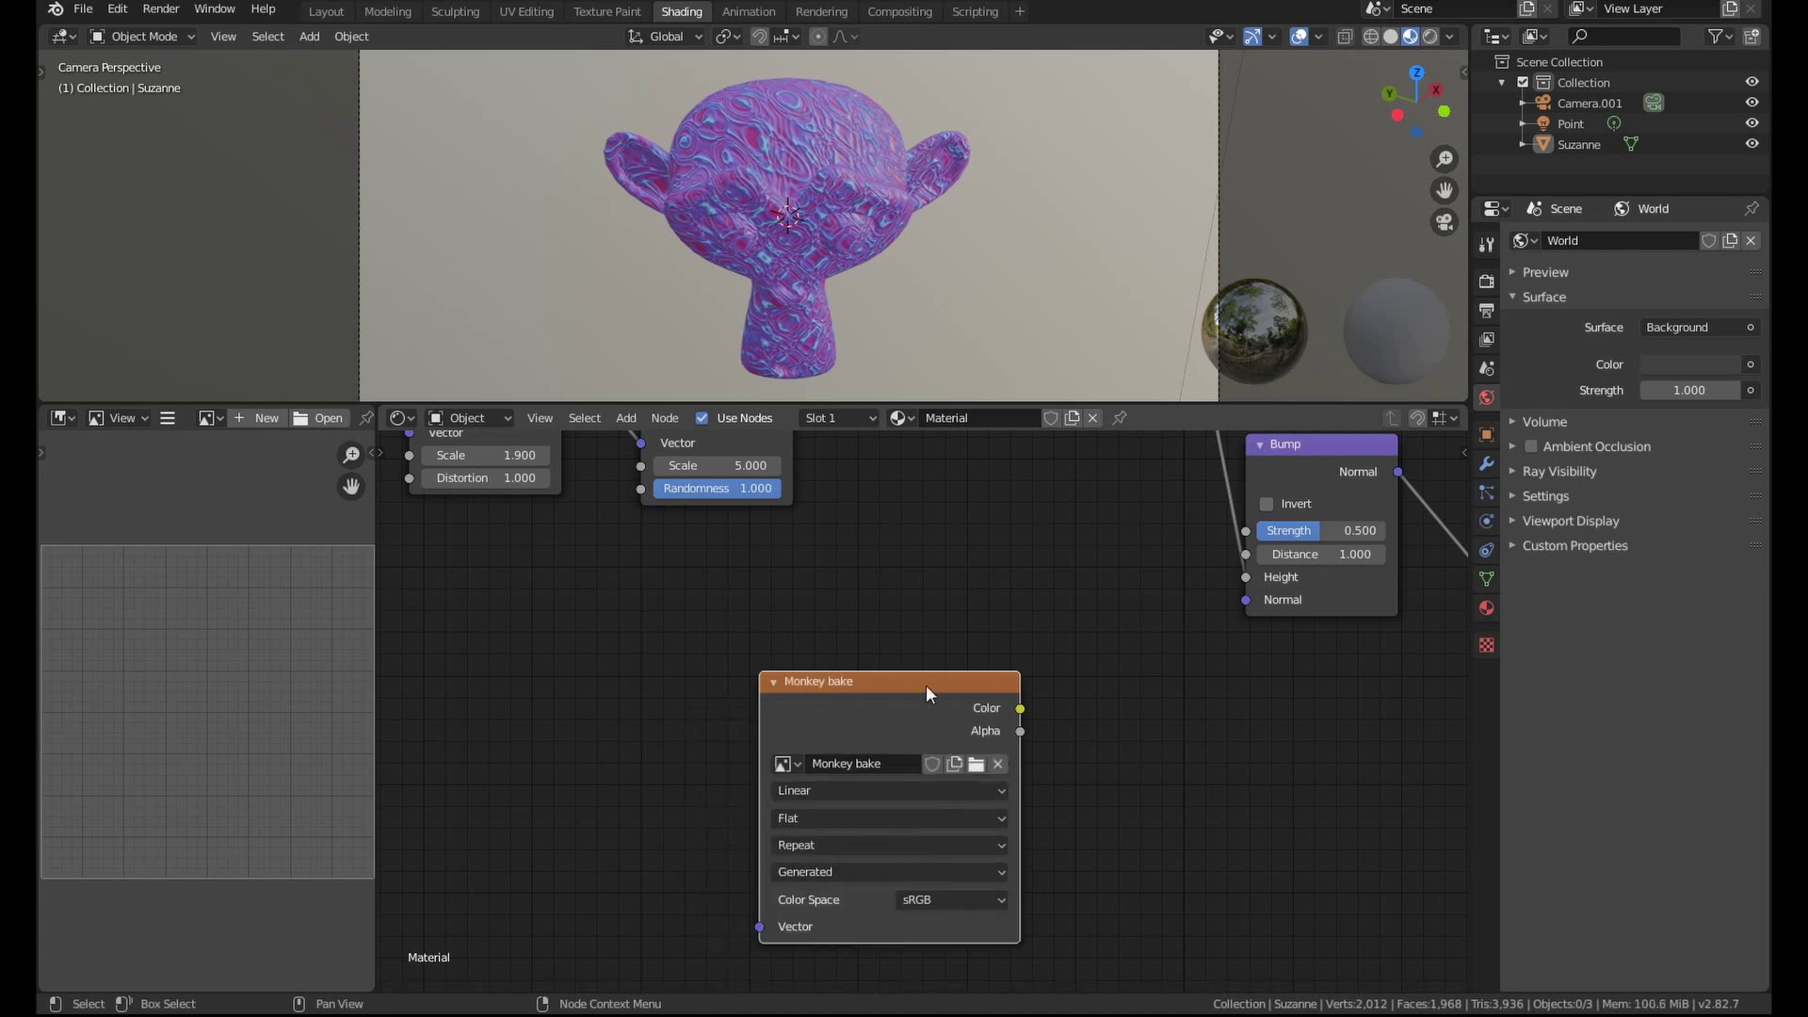
left_click_drag(878, 685, 819, 692)
key("Escape")
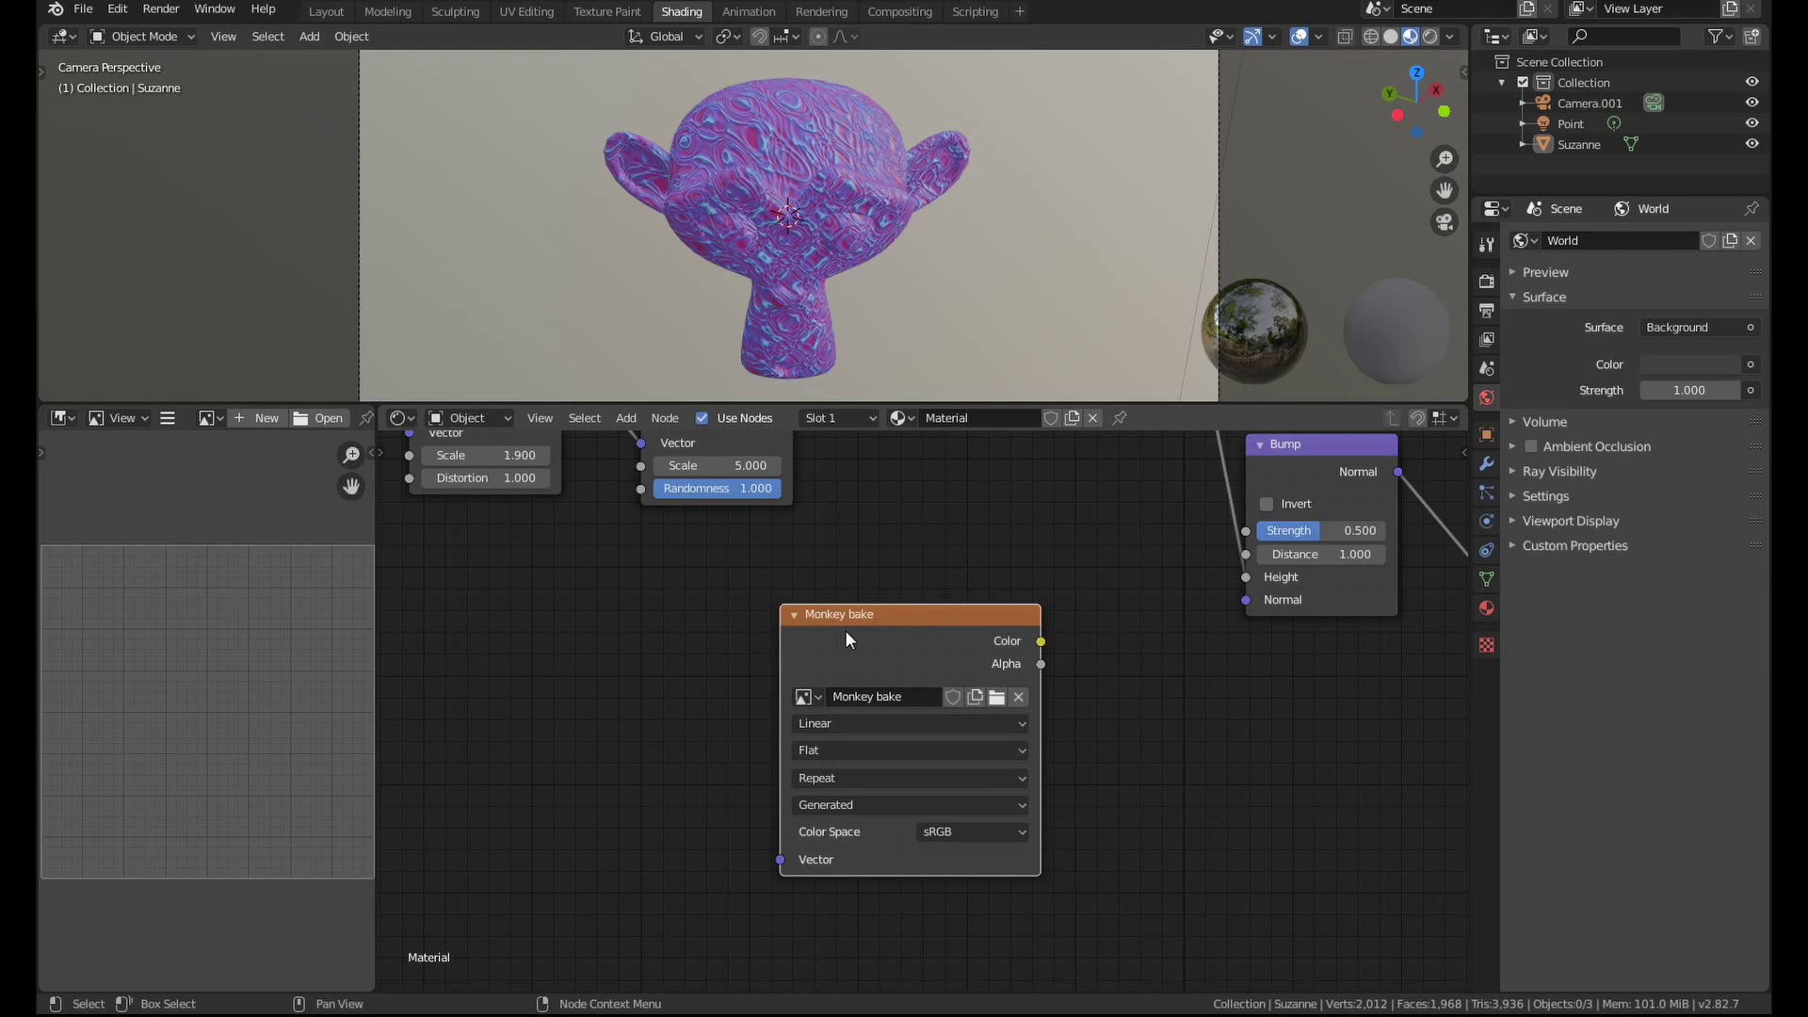
Set the bake type to Diffuse and turn off the Direct and Indirect contributions, keeping only Color.
left_click(1488, 285)
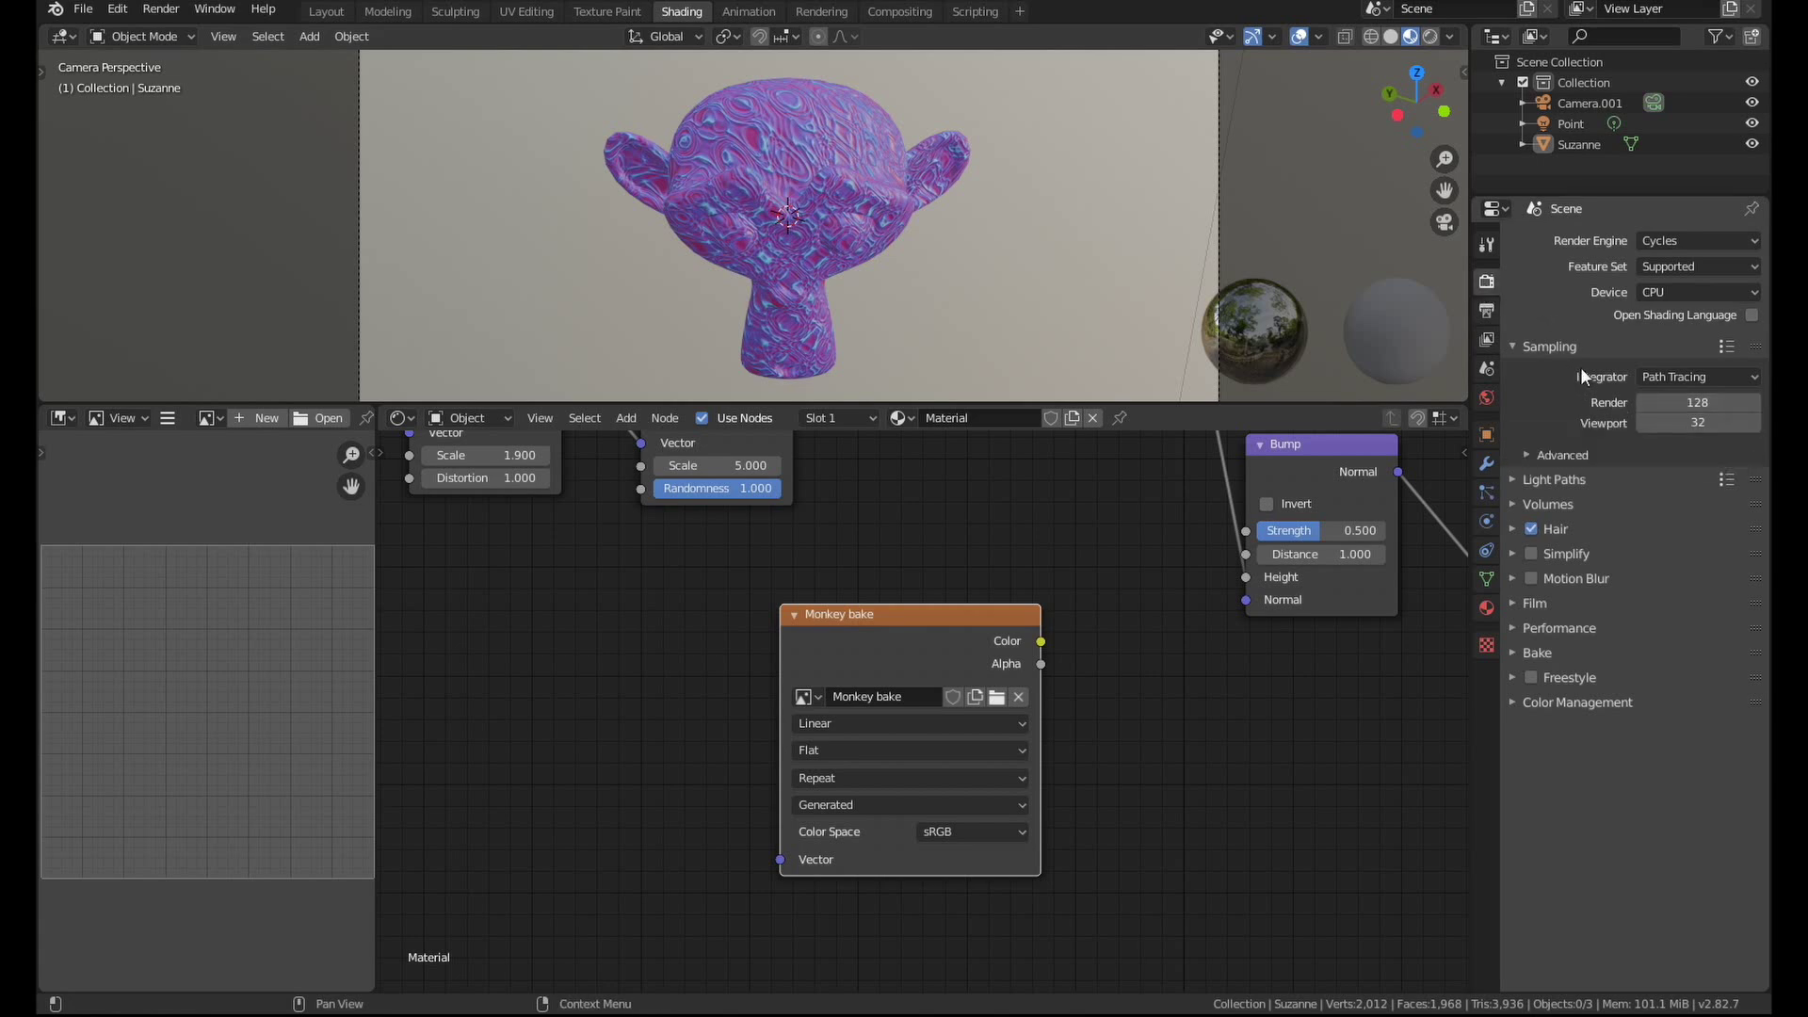
left_click(1528, 654)
scroll(1528, 655, "down", 3)
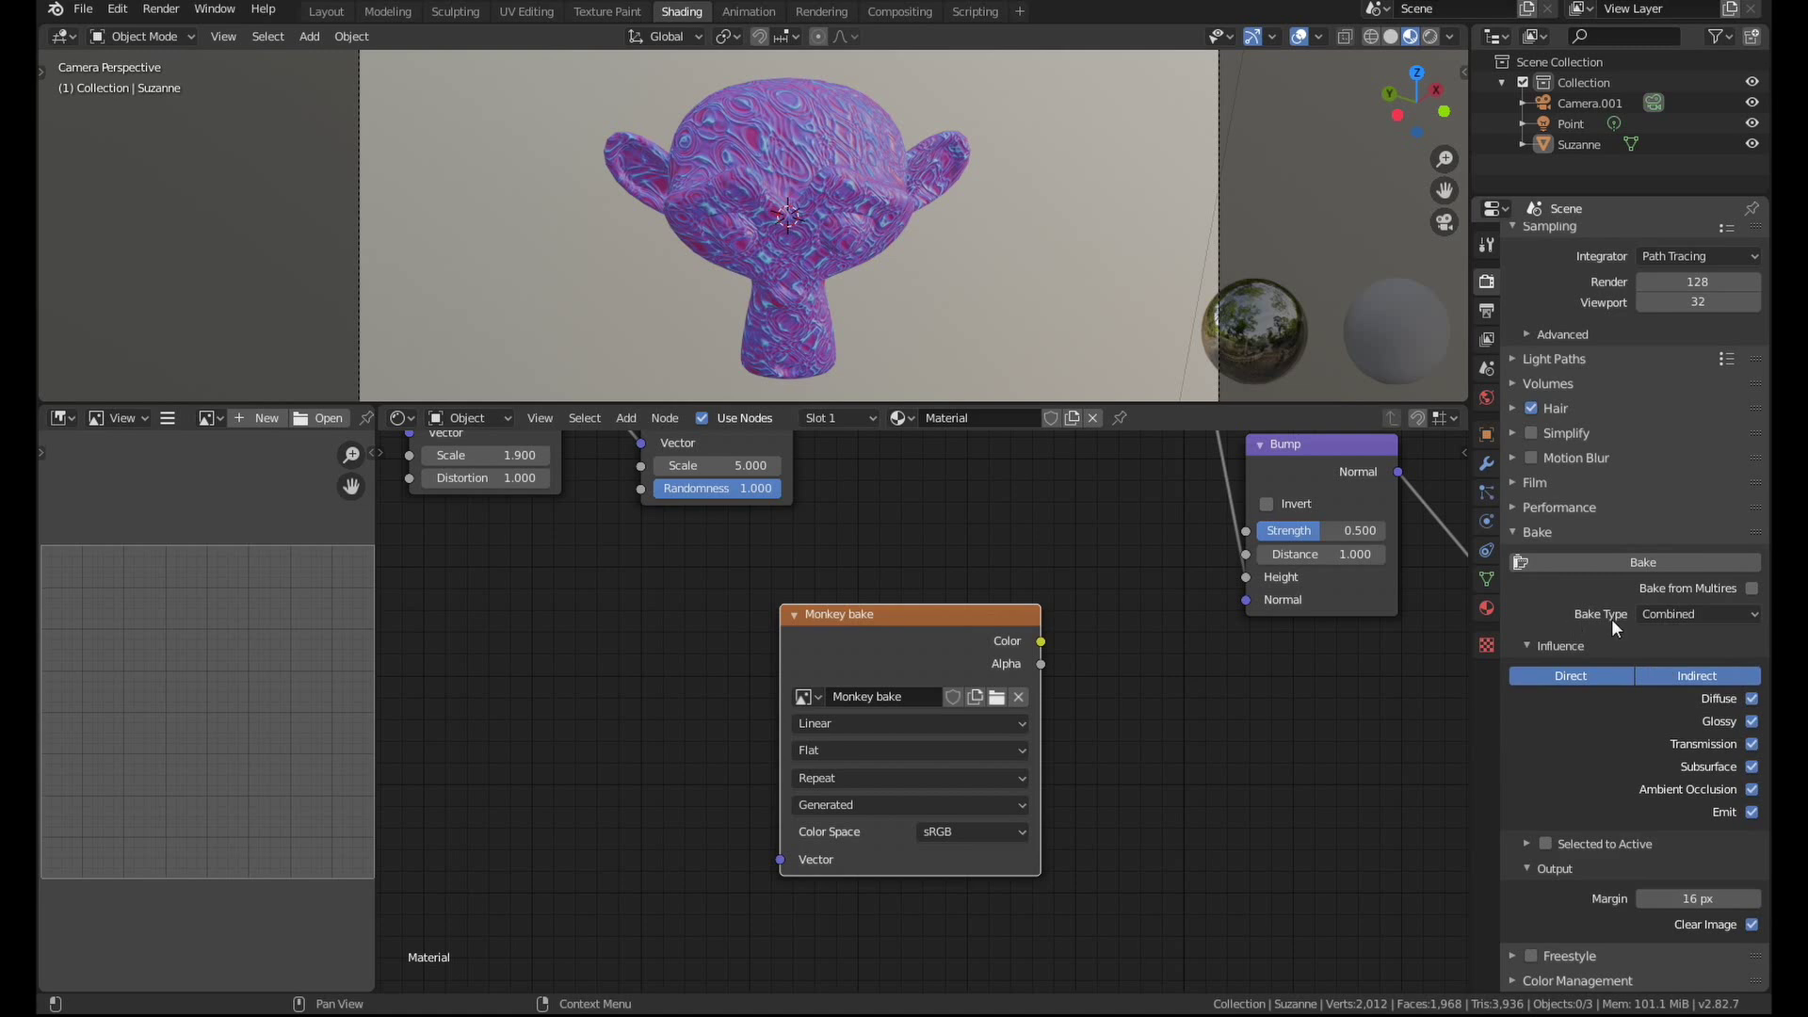
left_click(1675, 613)
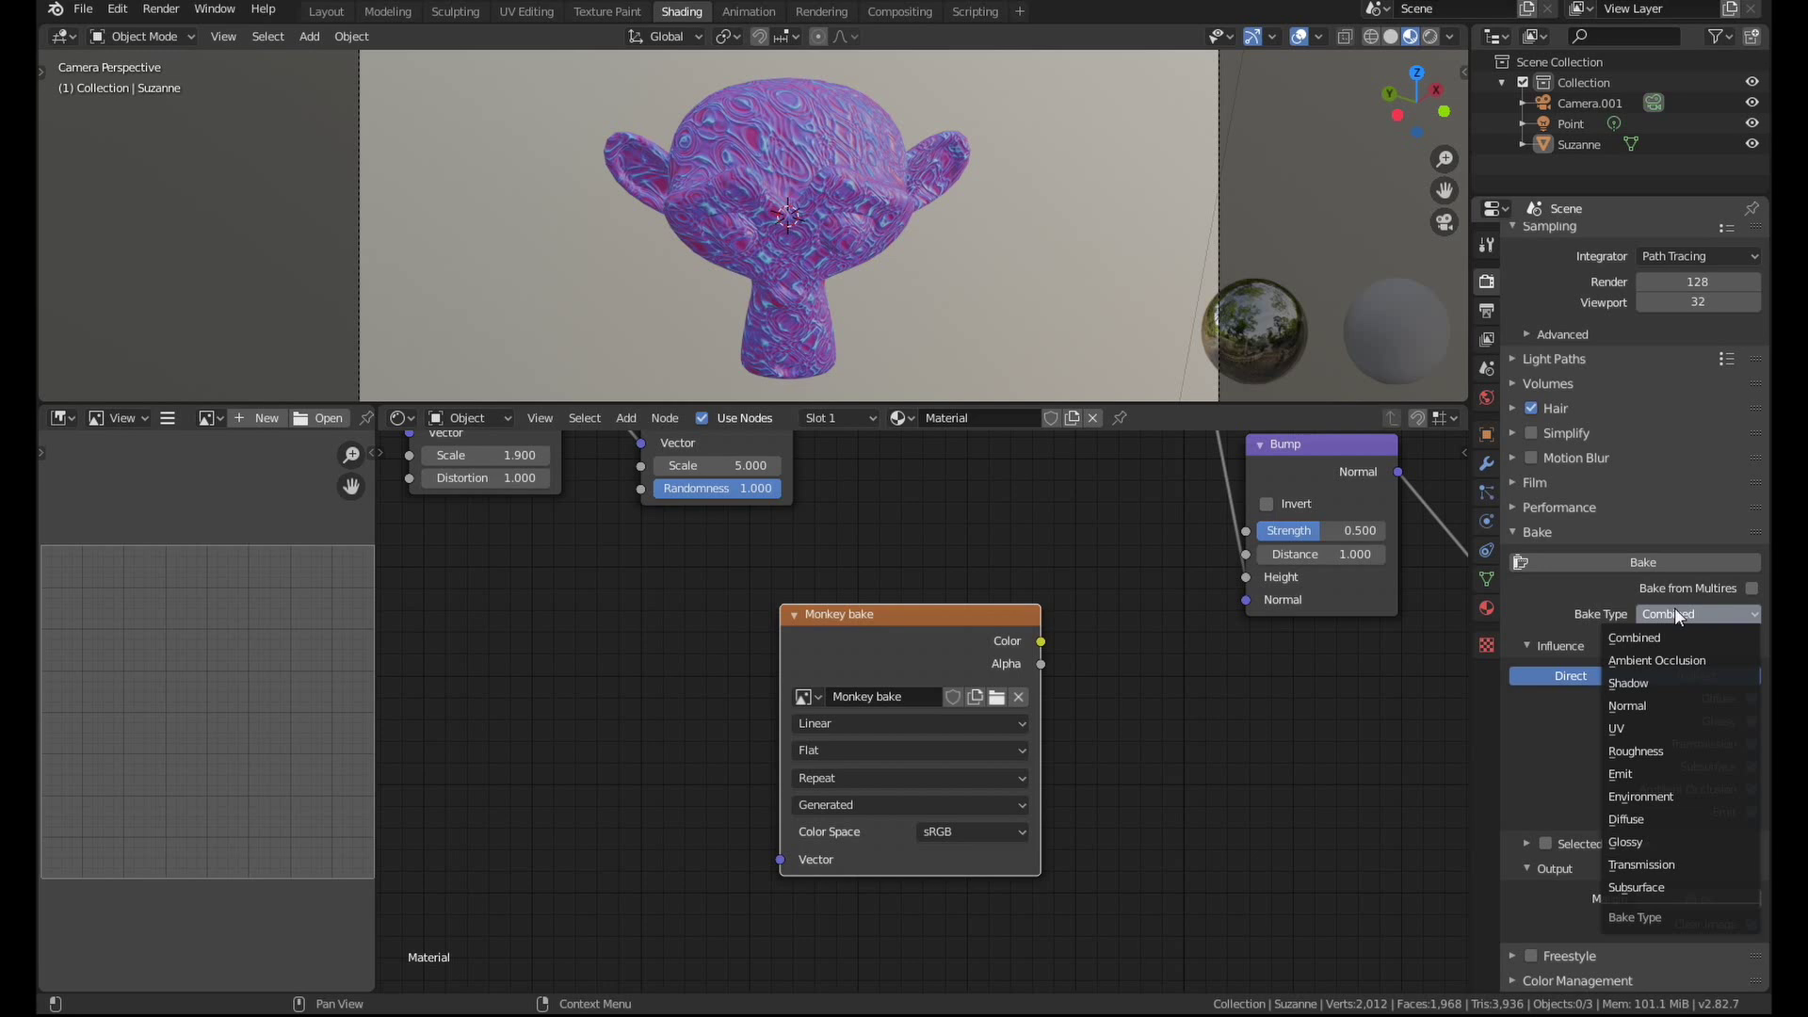
left_click(1661, 819)
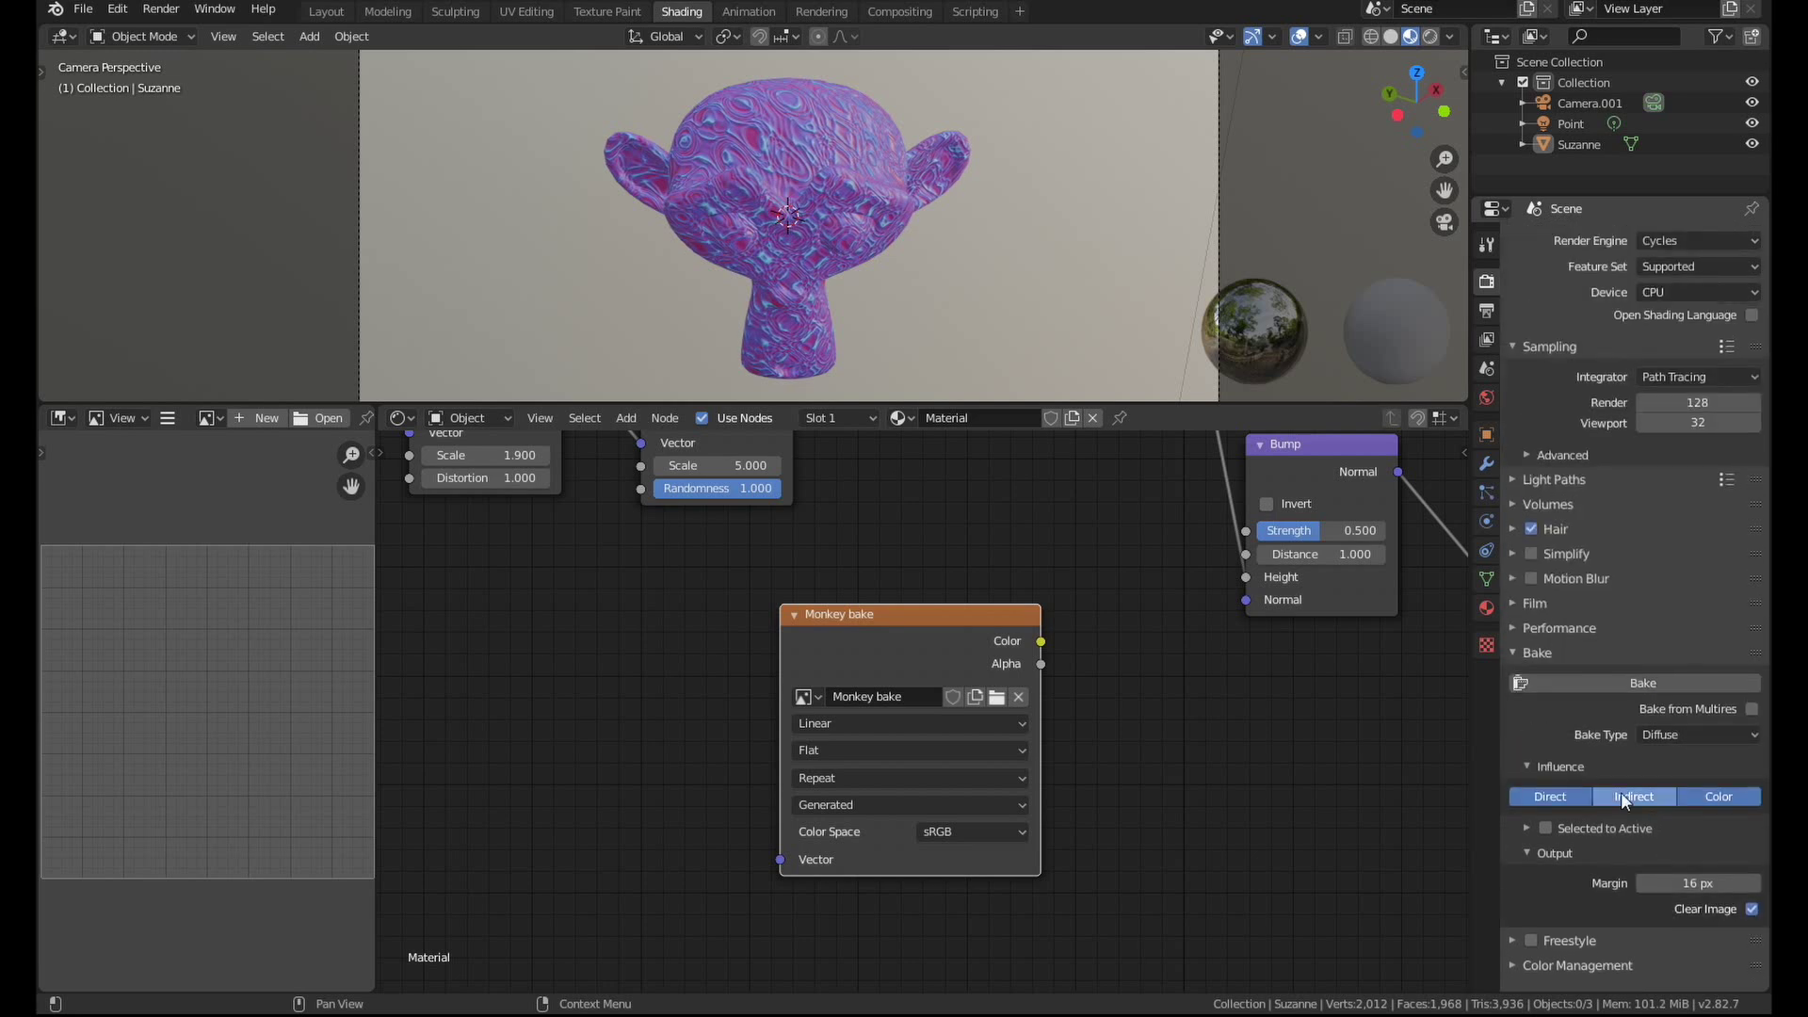
left_click(1552, 800)
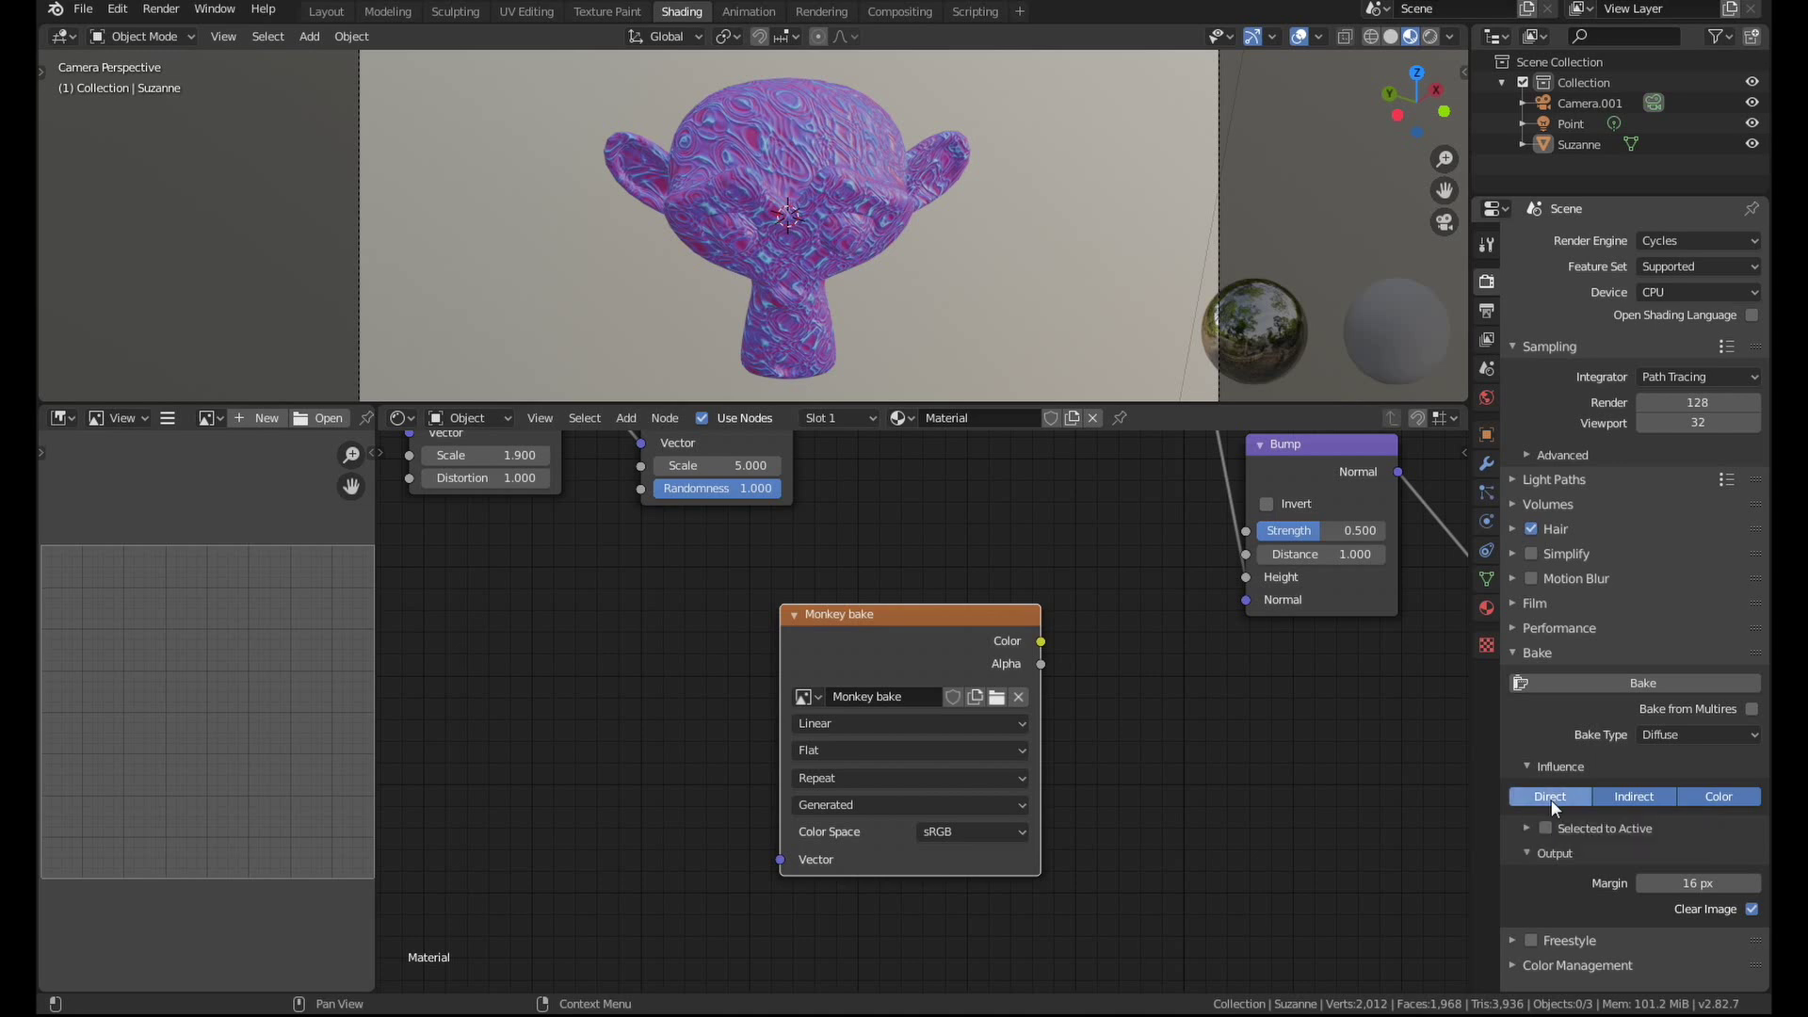
left_click(1635, 800)
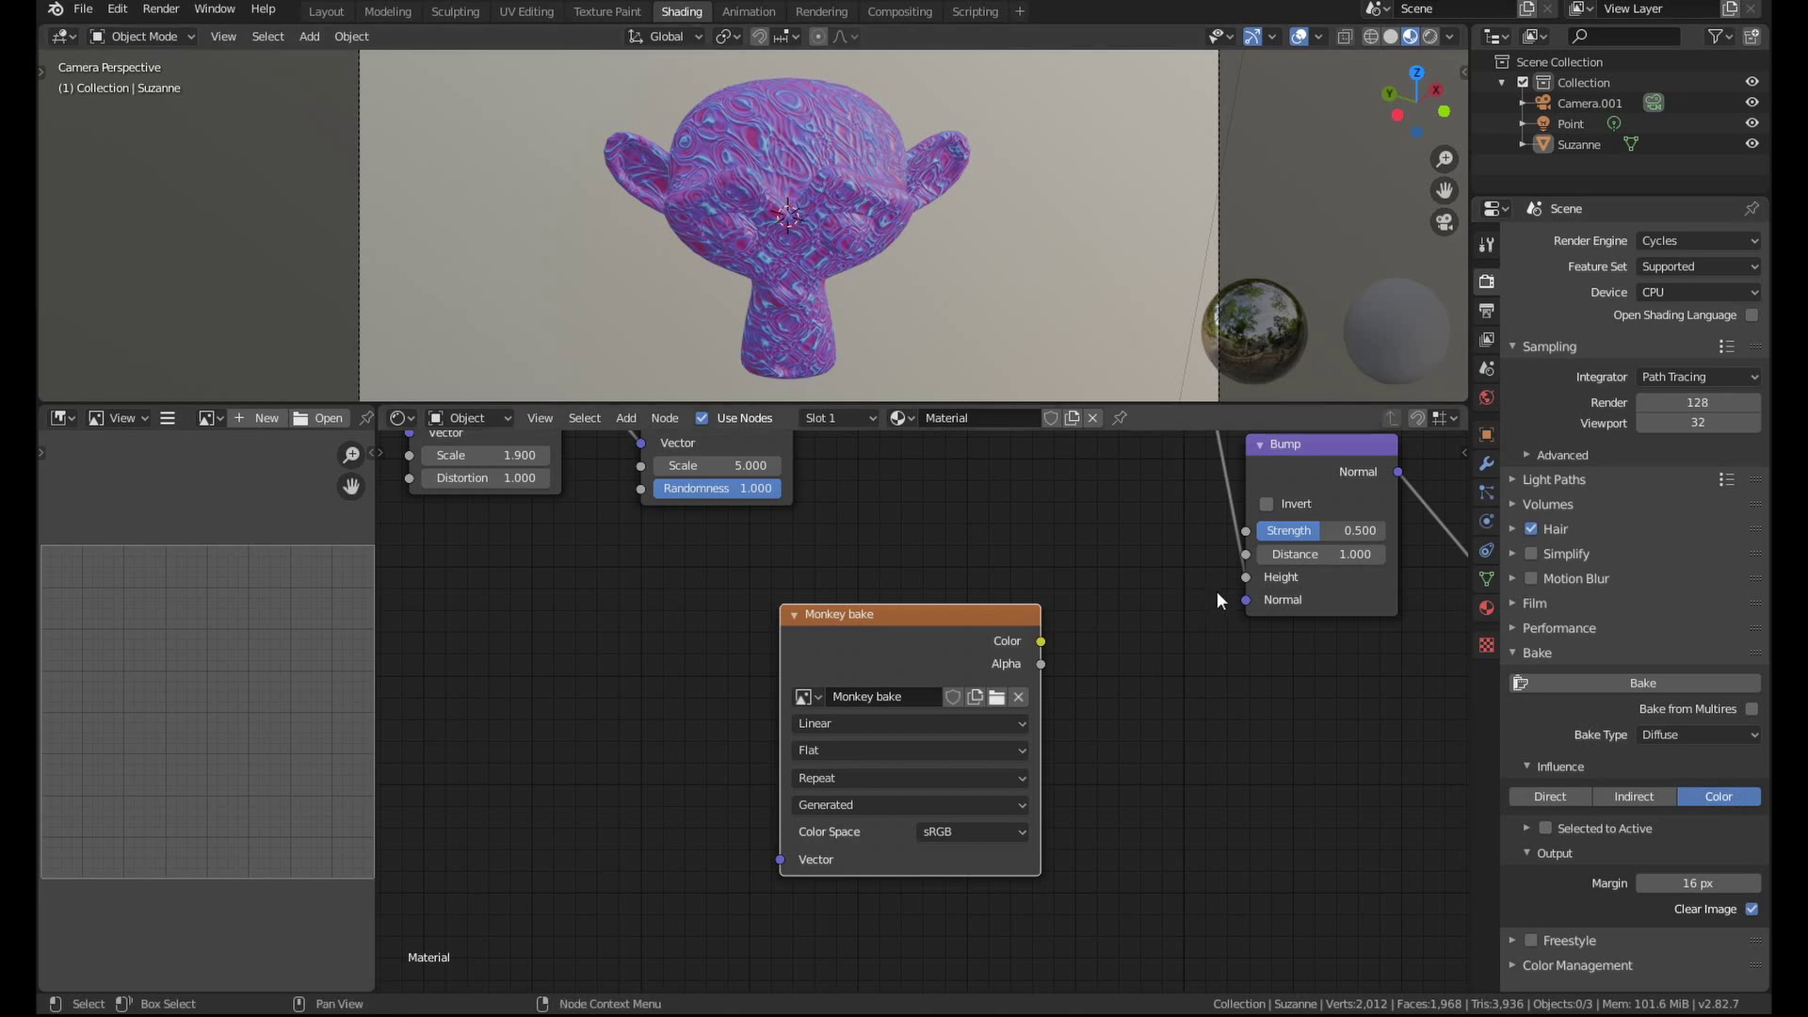
Select the monkey, bake its diffuse color into the Monkey bake image, and inspect the baked texture.
left_click(1647, 688)
left_click(834, 299)
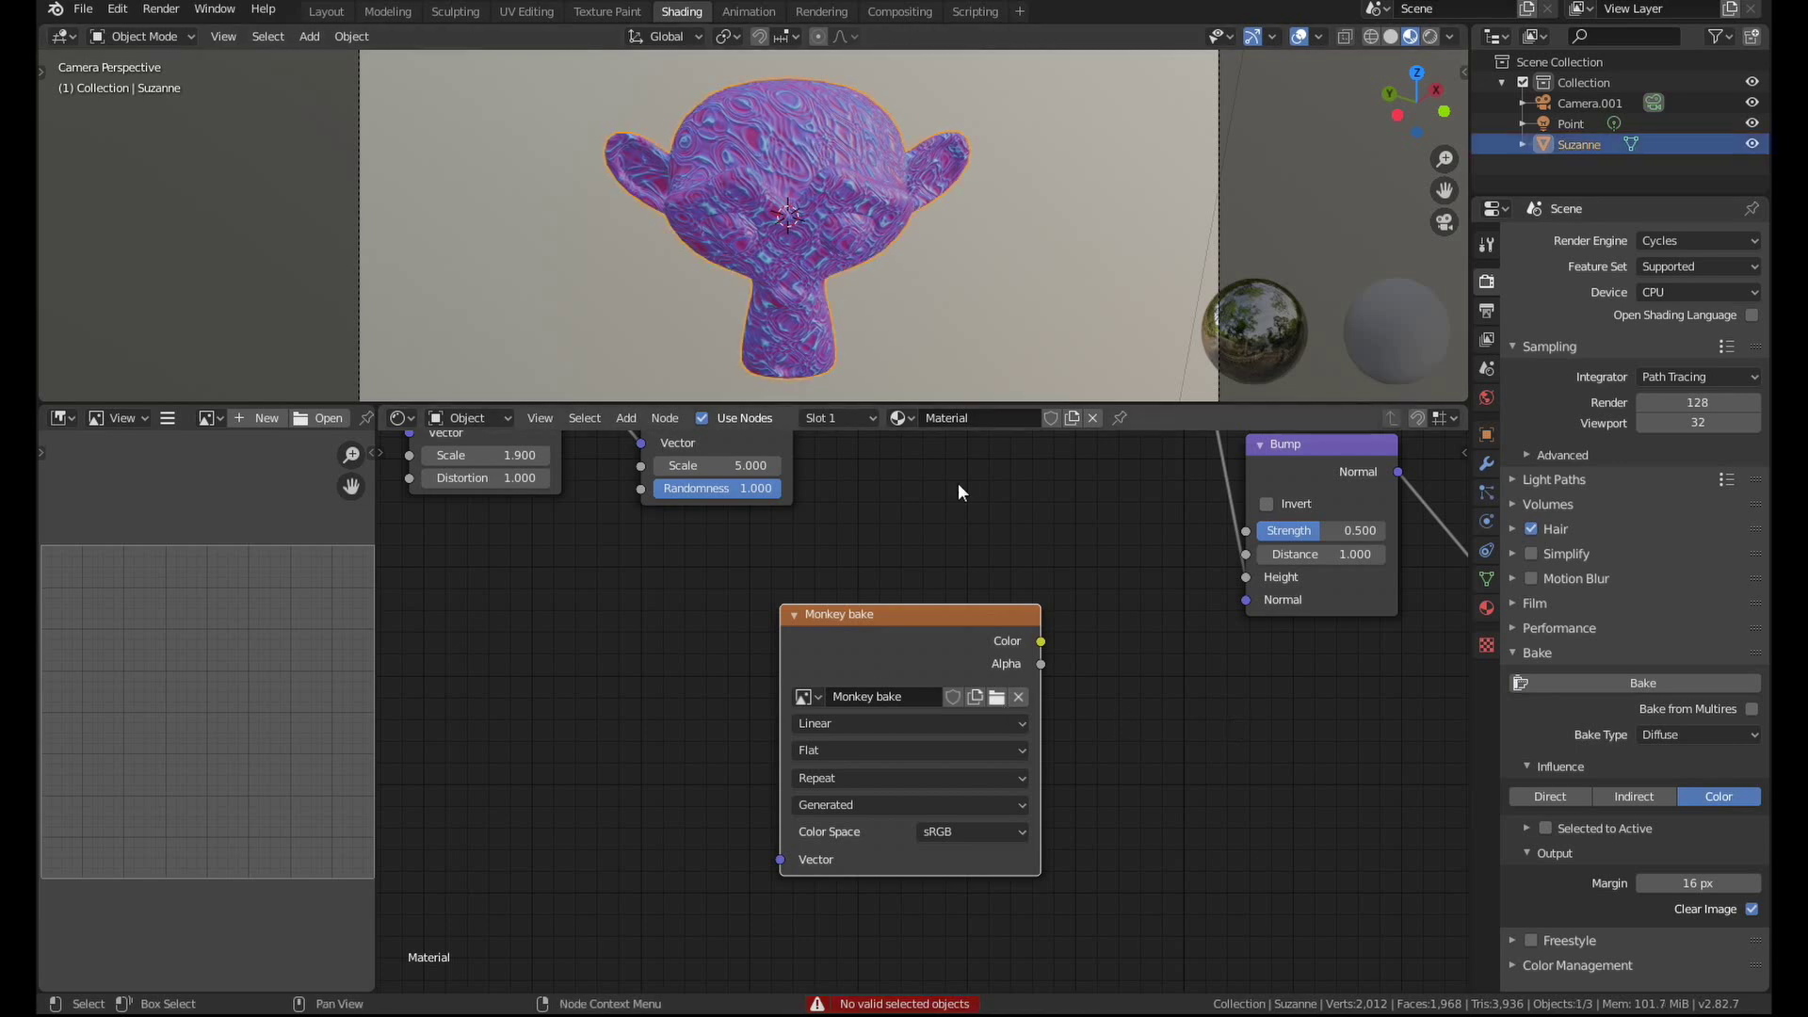
left_click(1599, 684)
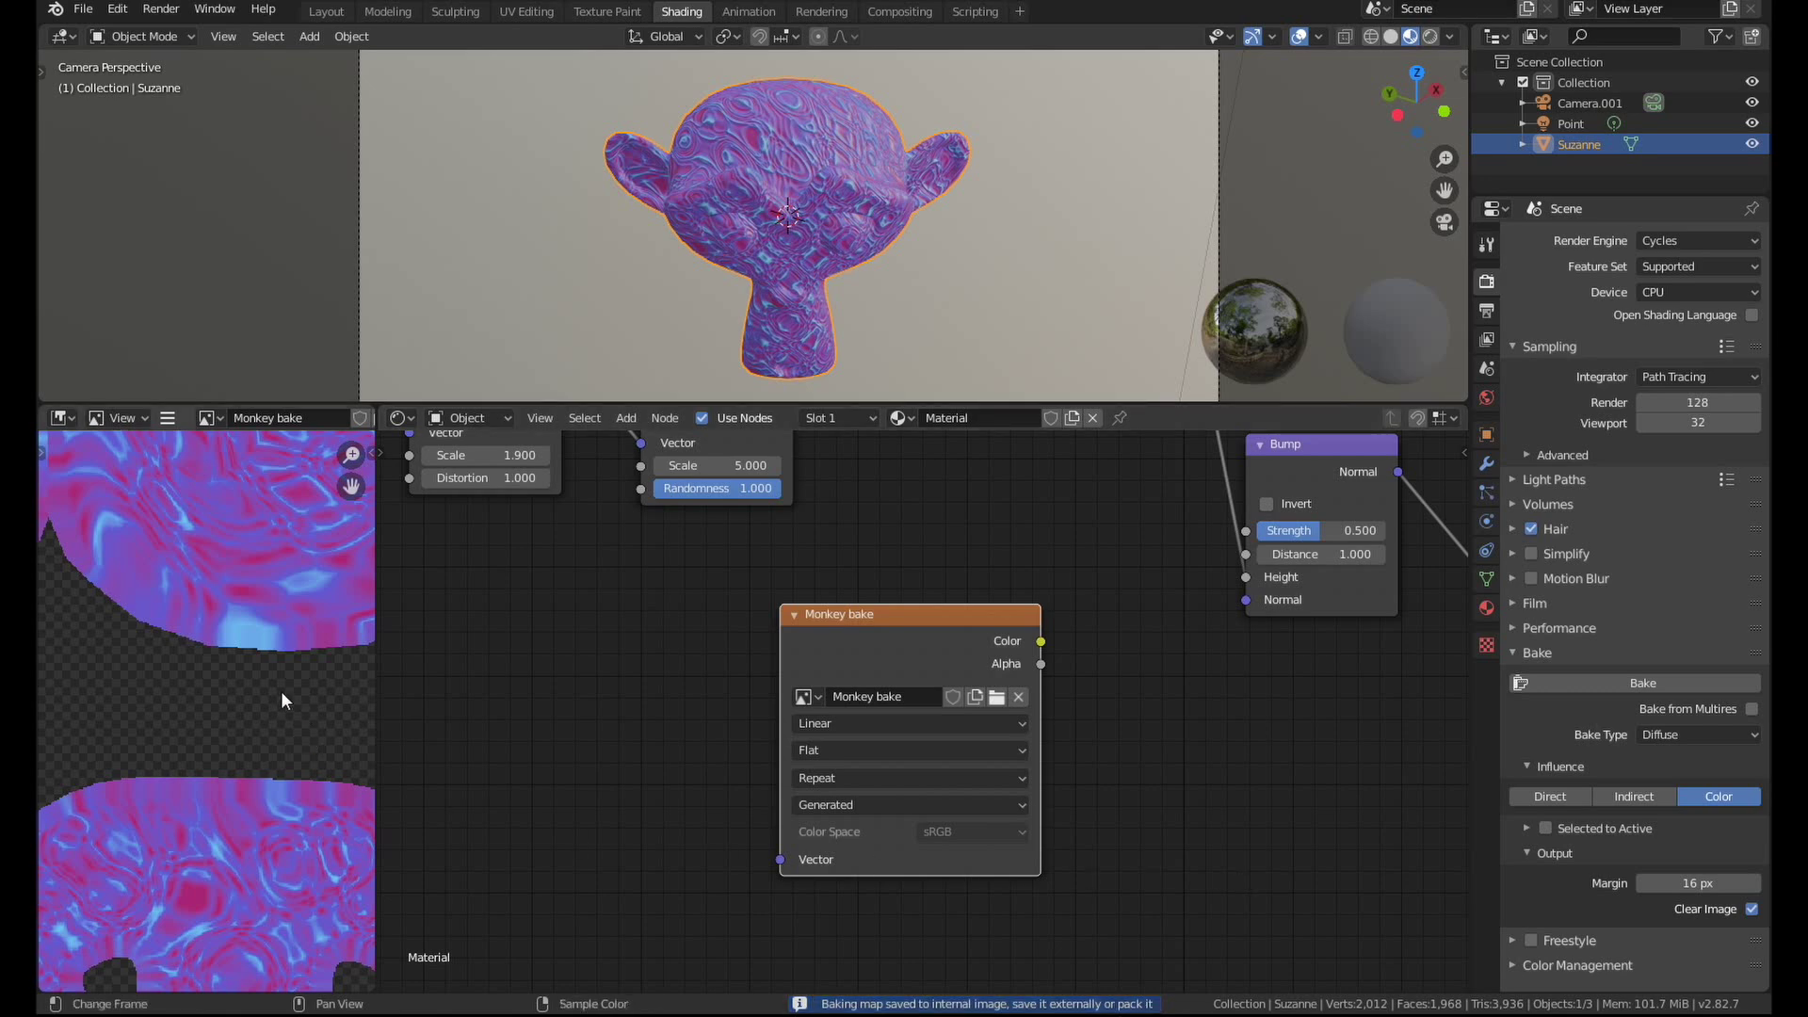
scroll(281, 692, "down", 2)
scroll(281, 691, "down", 3)
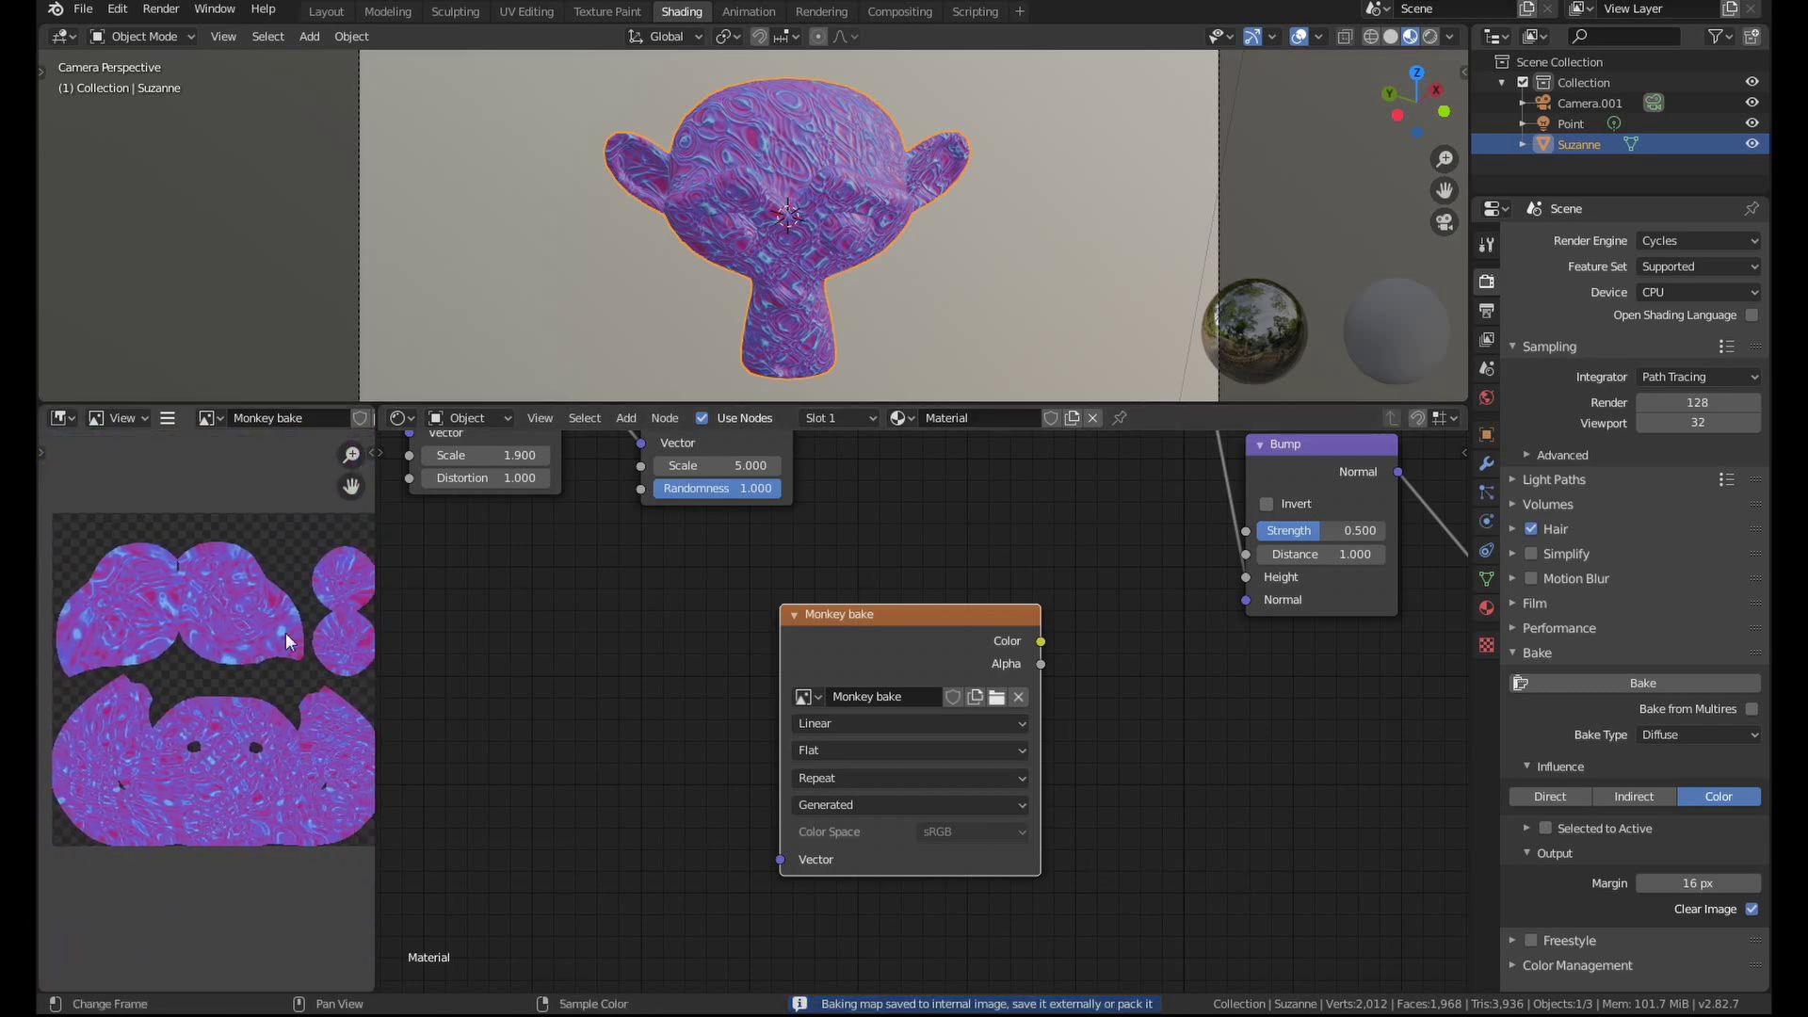
scroll(268, 812, "up", 2)
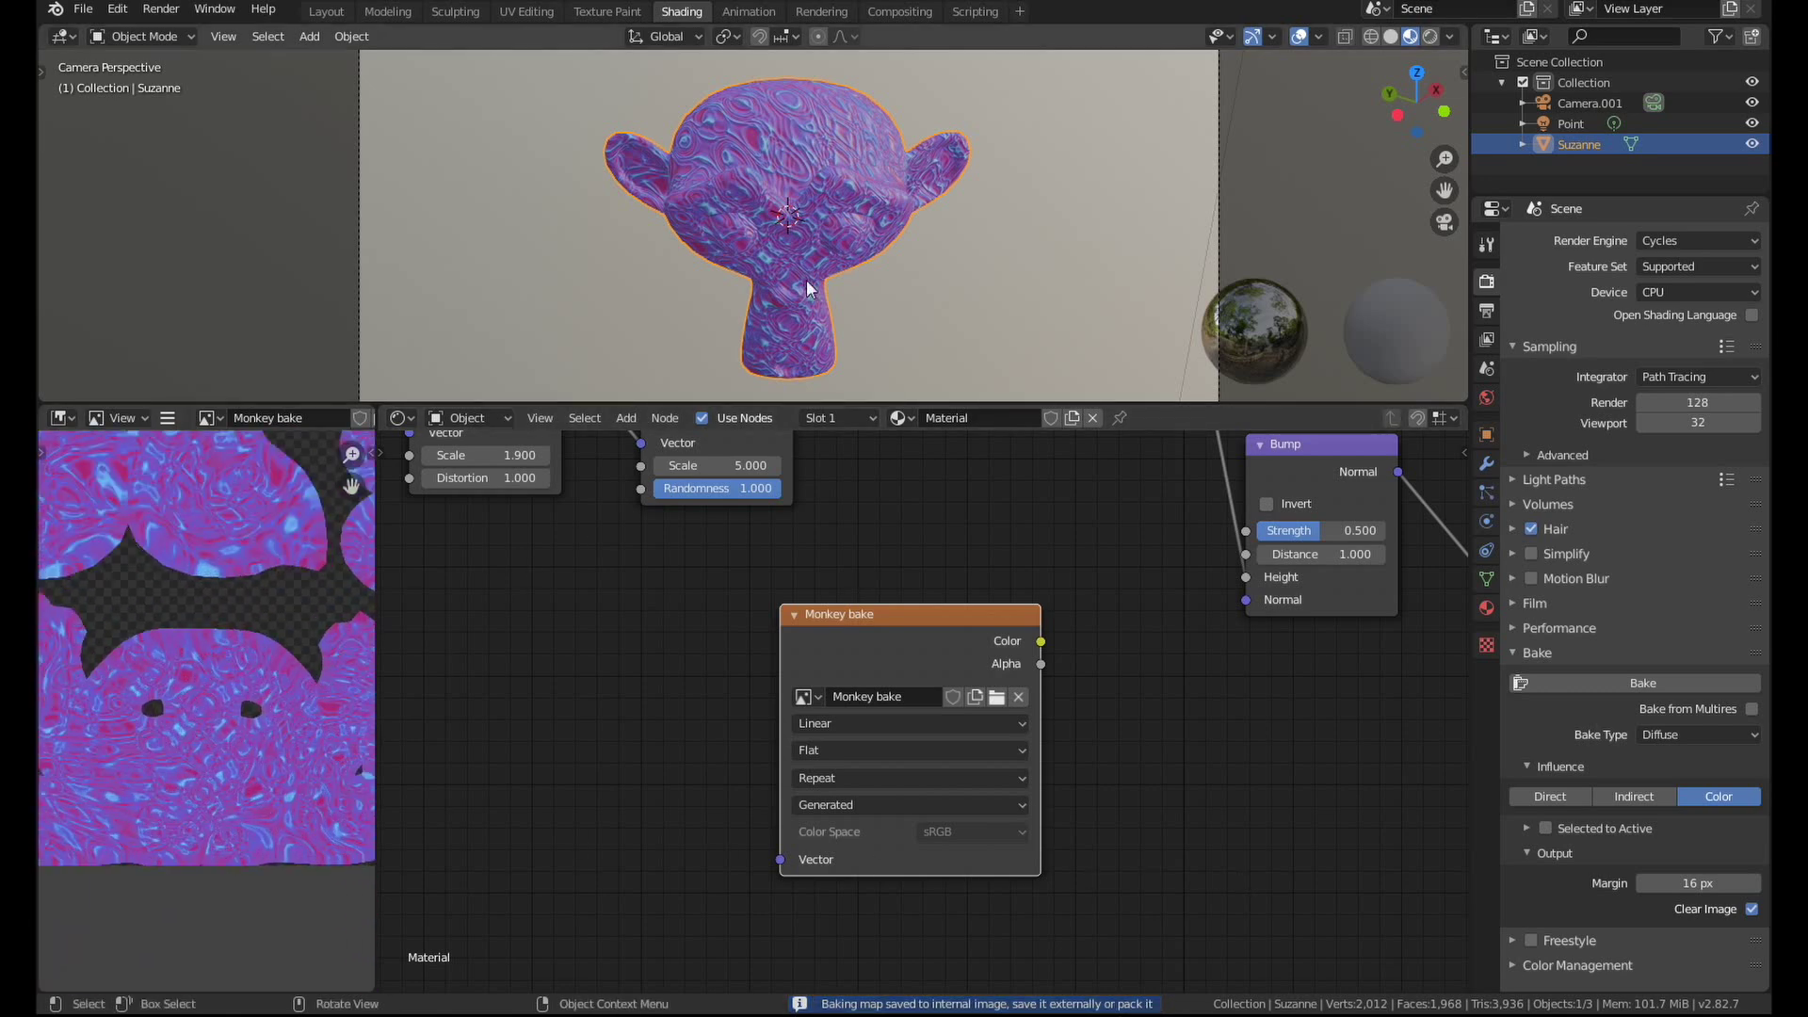
scroll(262, 785, "up", 4)
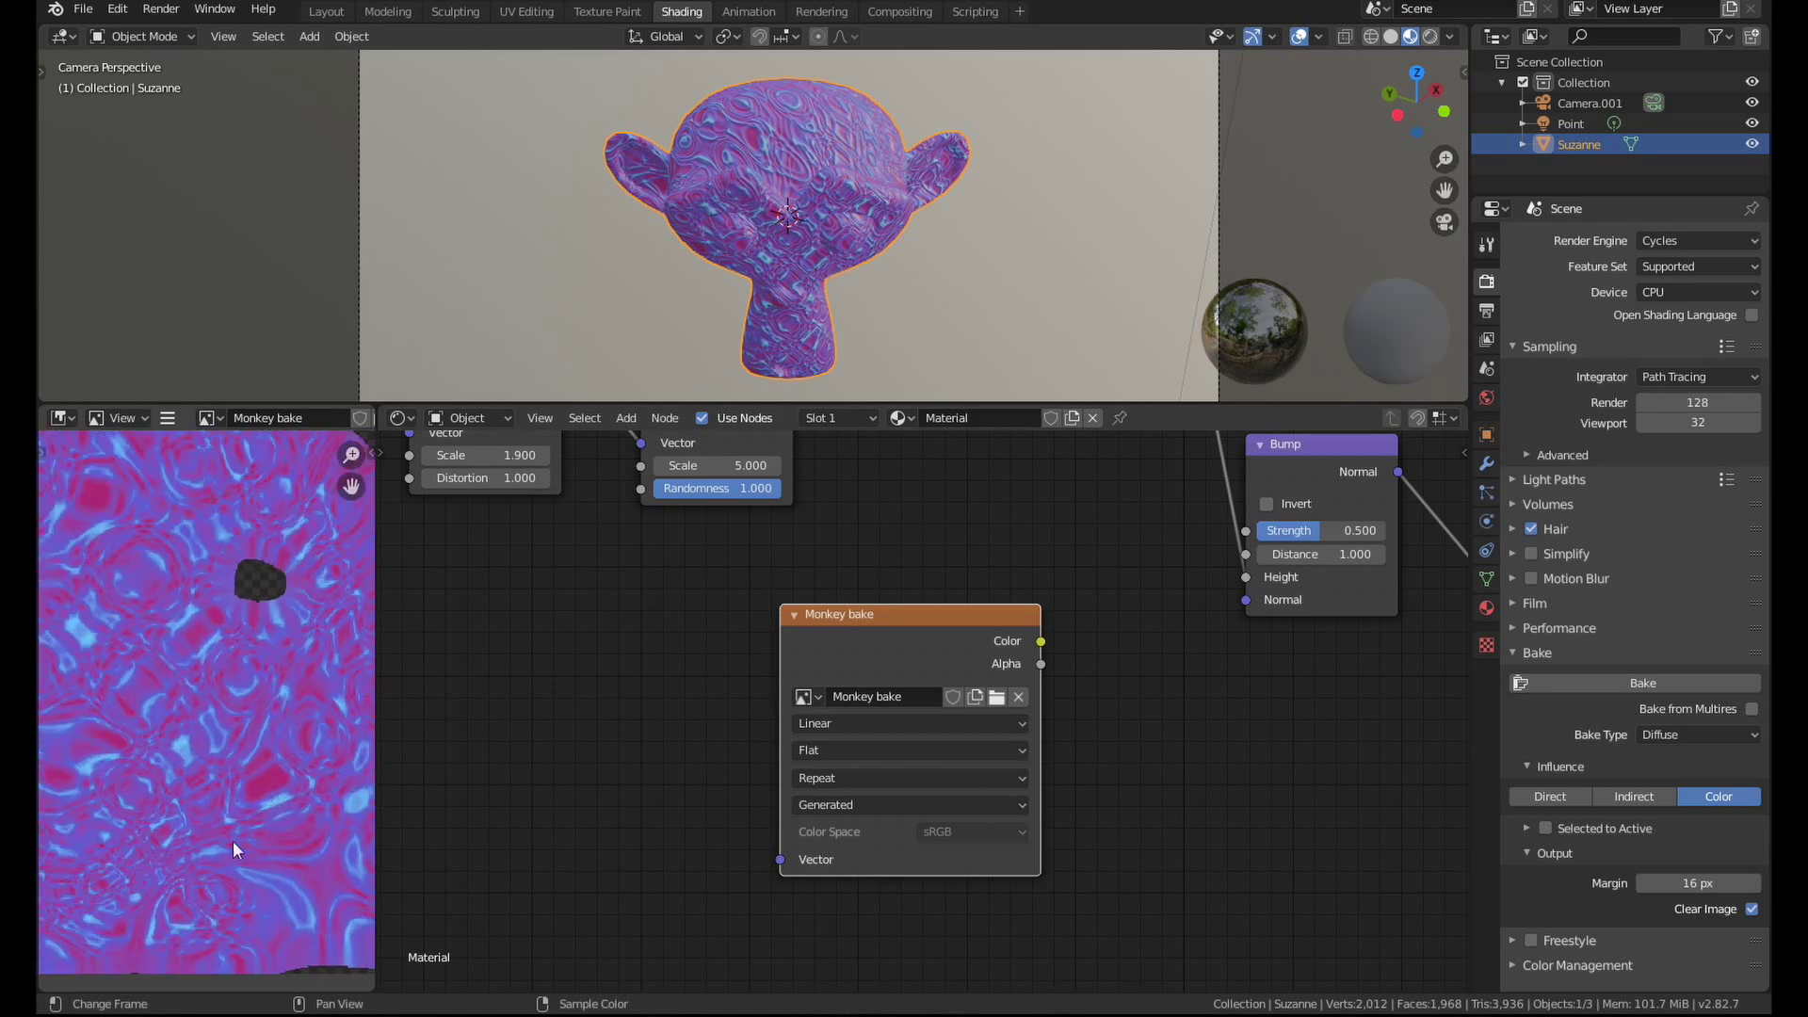
scroll(215, 795, "down", 5)
scroll(214, 773, "up", 1)
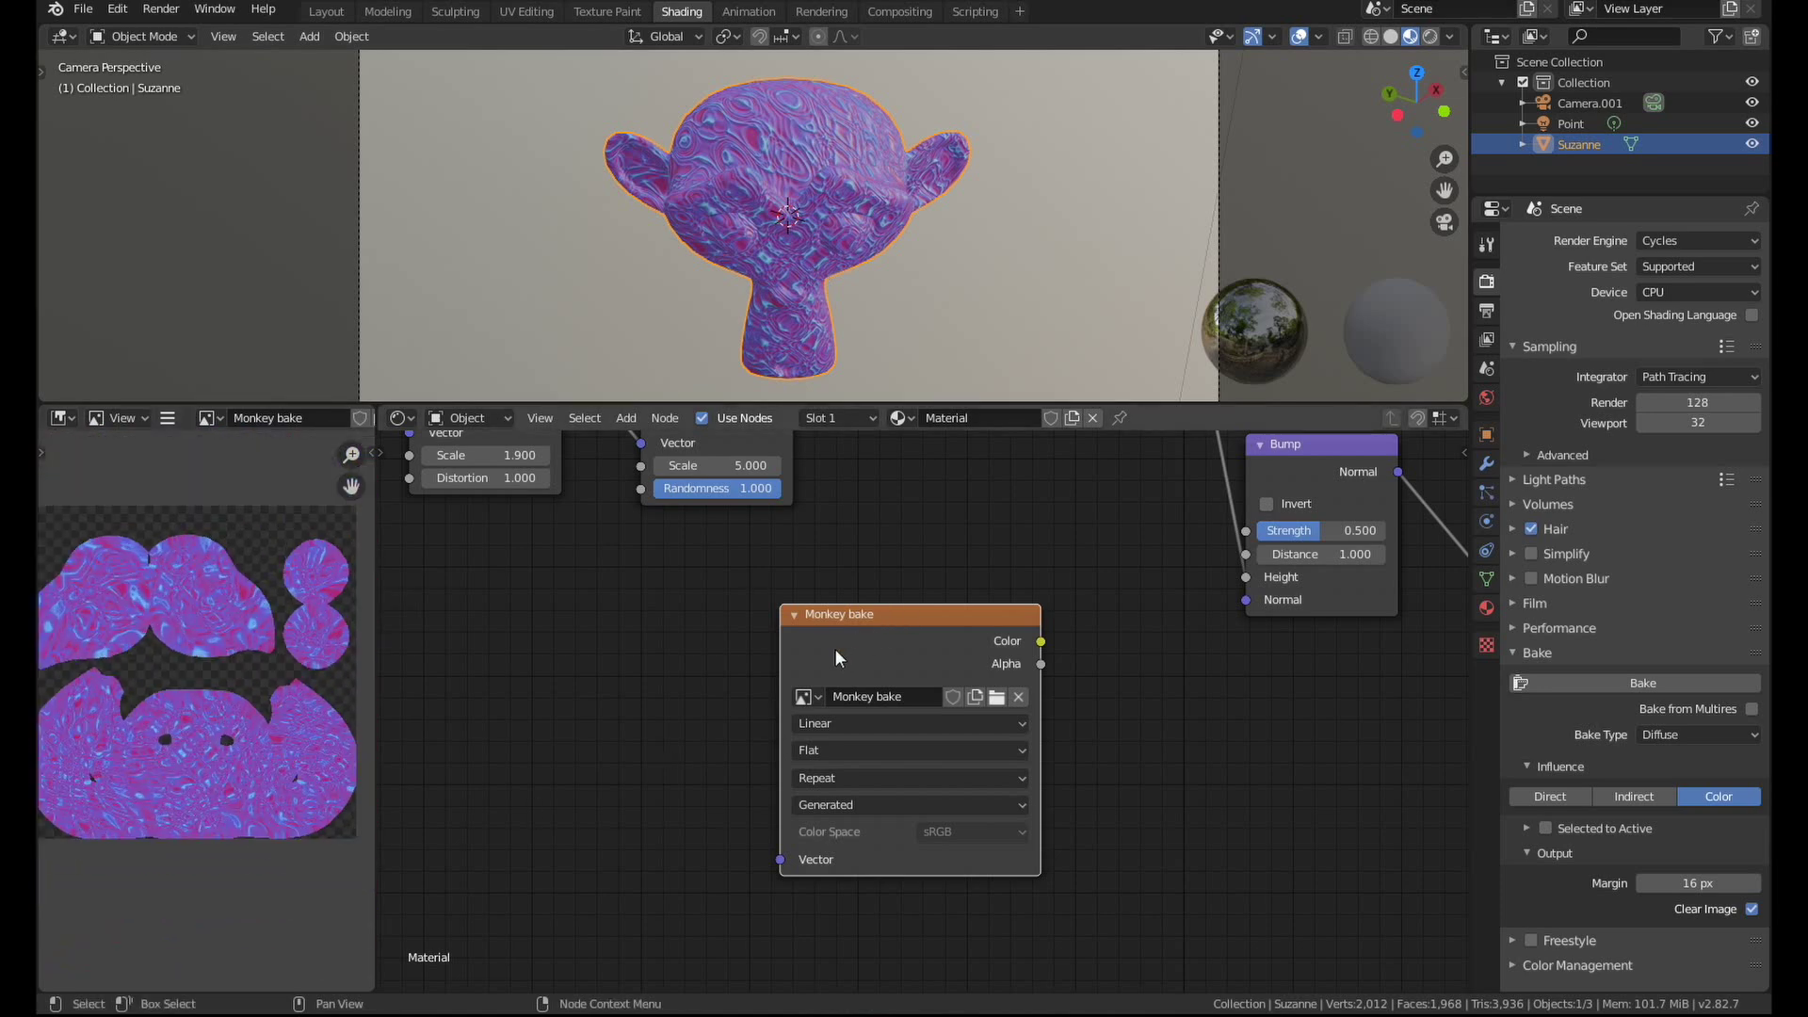
Reposition the Monkey bake node and connect its Color output to the Bump node's Height and the Principled BSDF's Base Color.
scroll(869, 626, "down", 2)
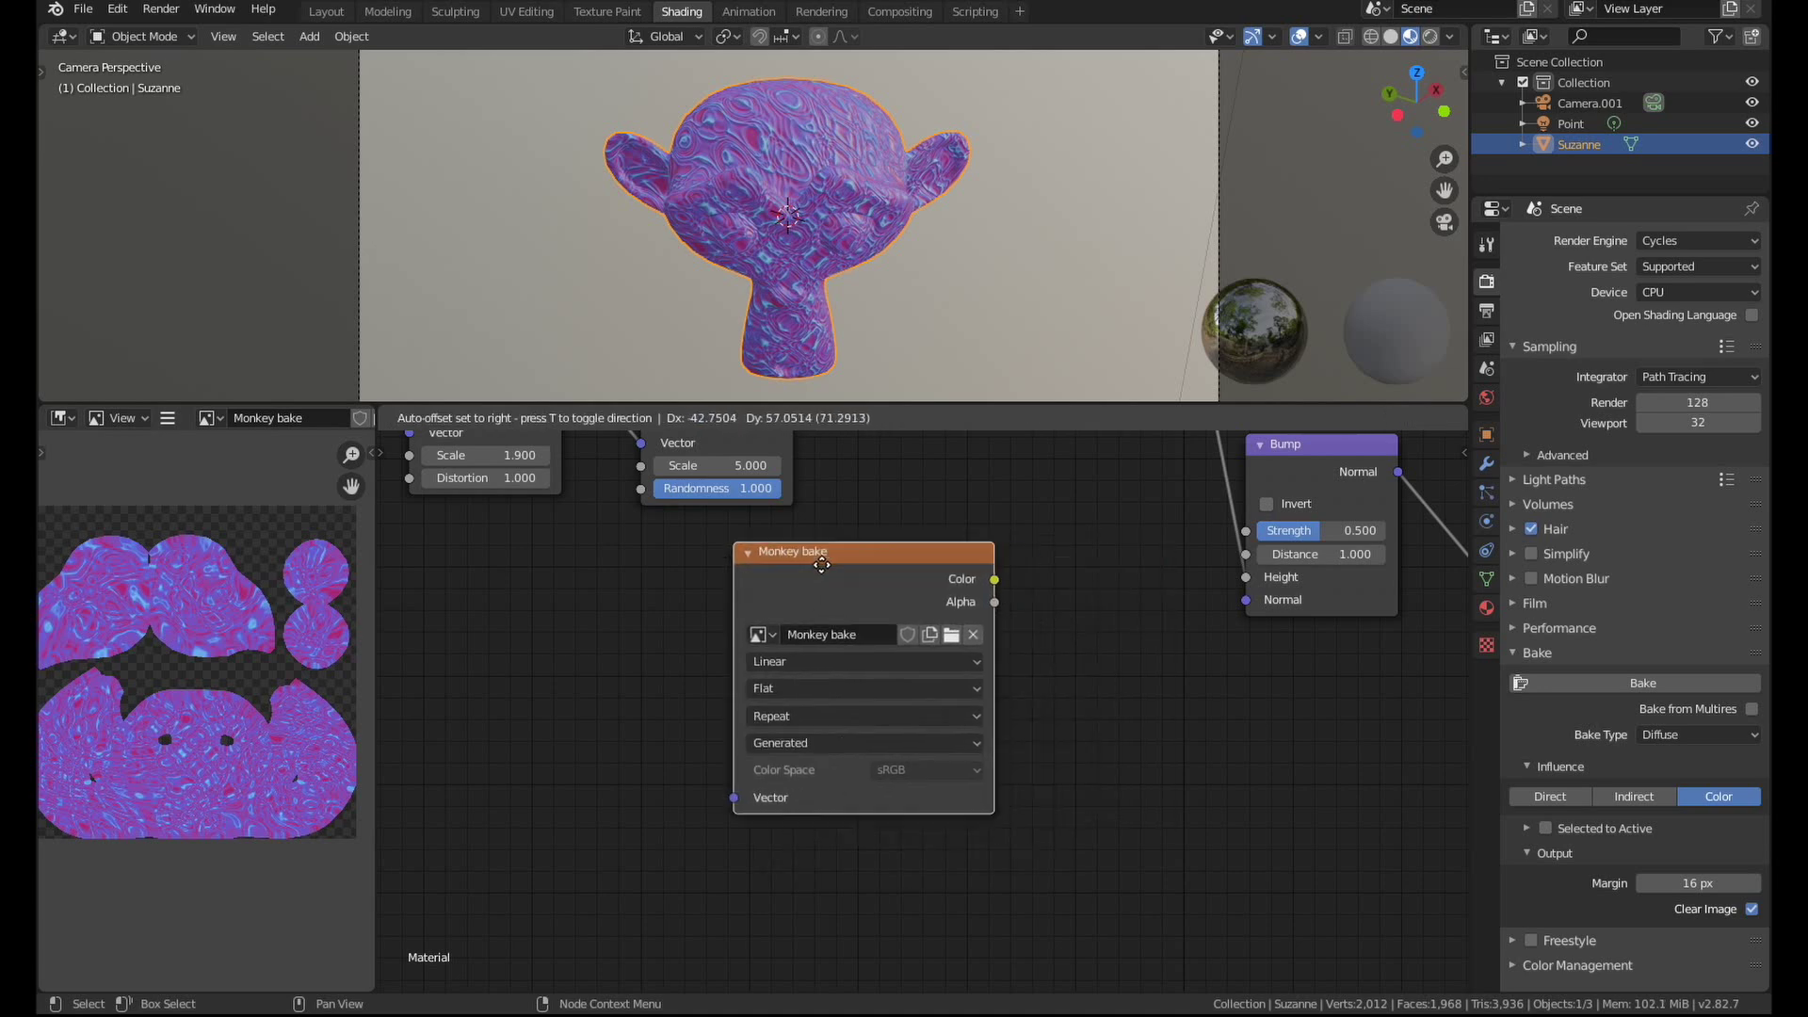
left_click_drag(906, 623, 831, 695)
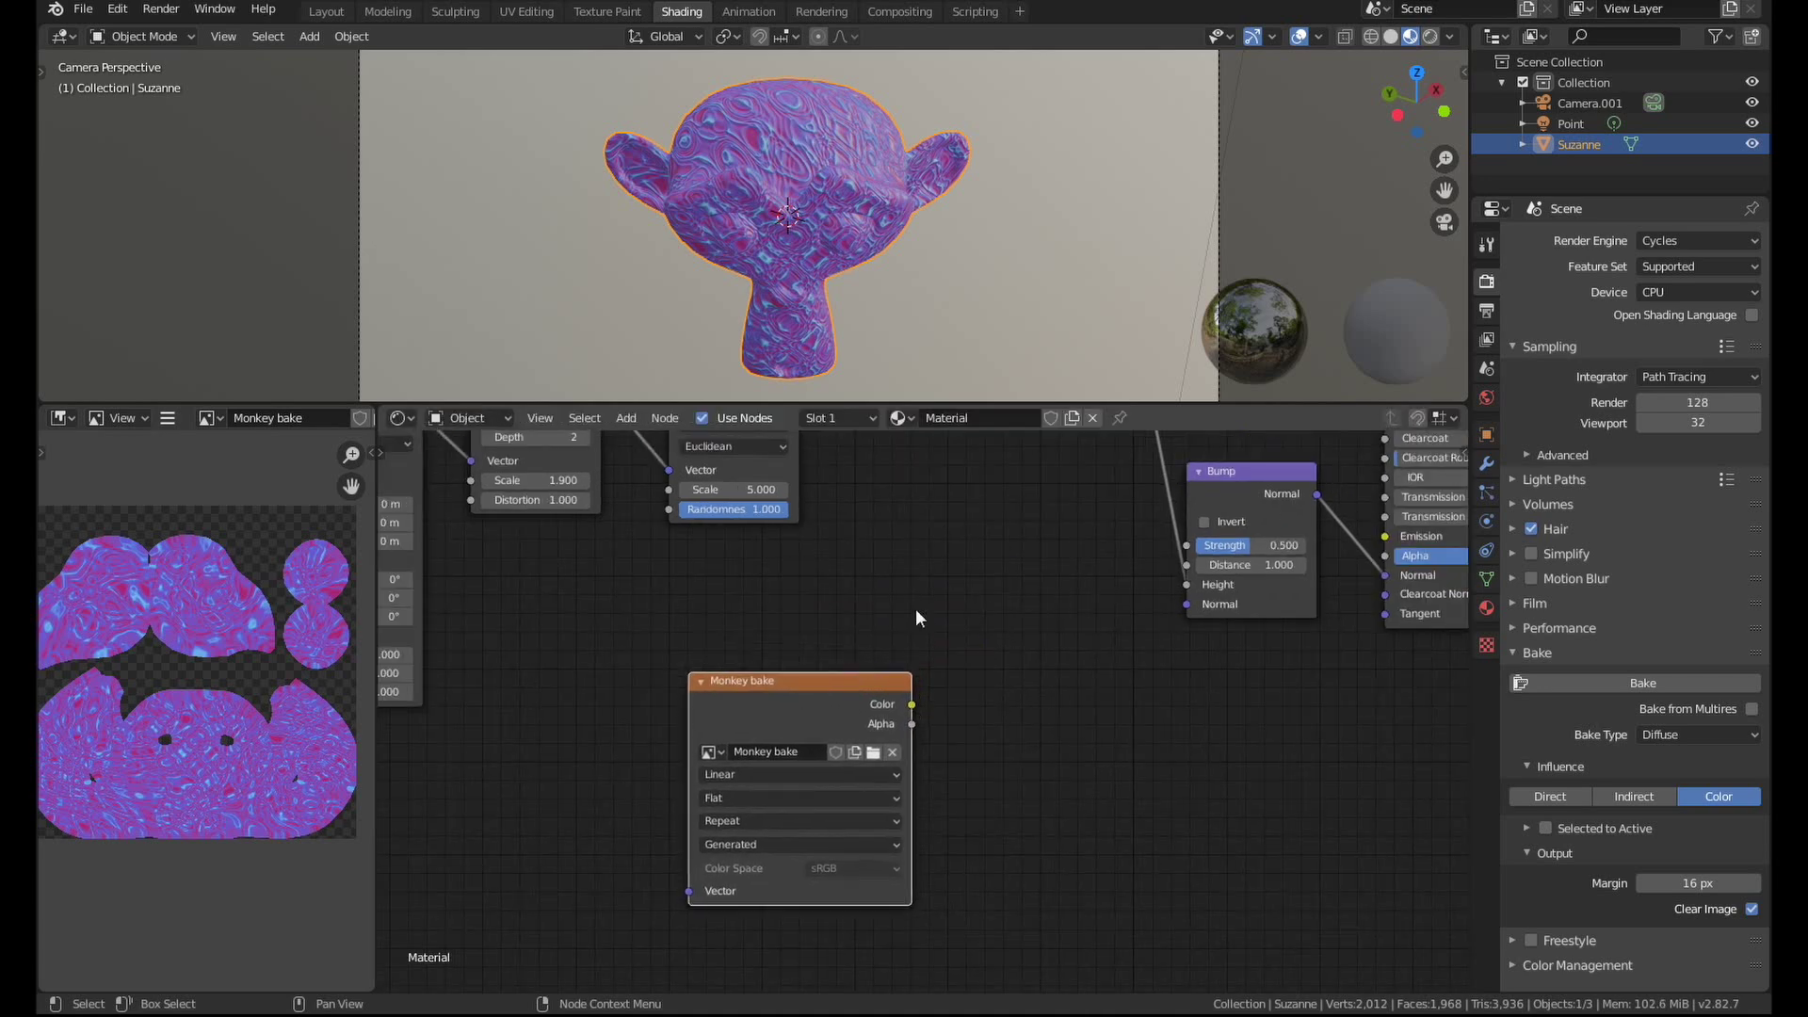
scroll(834, 696, "down", 3)
left_click_drag(810, 786, 998, 704)
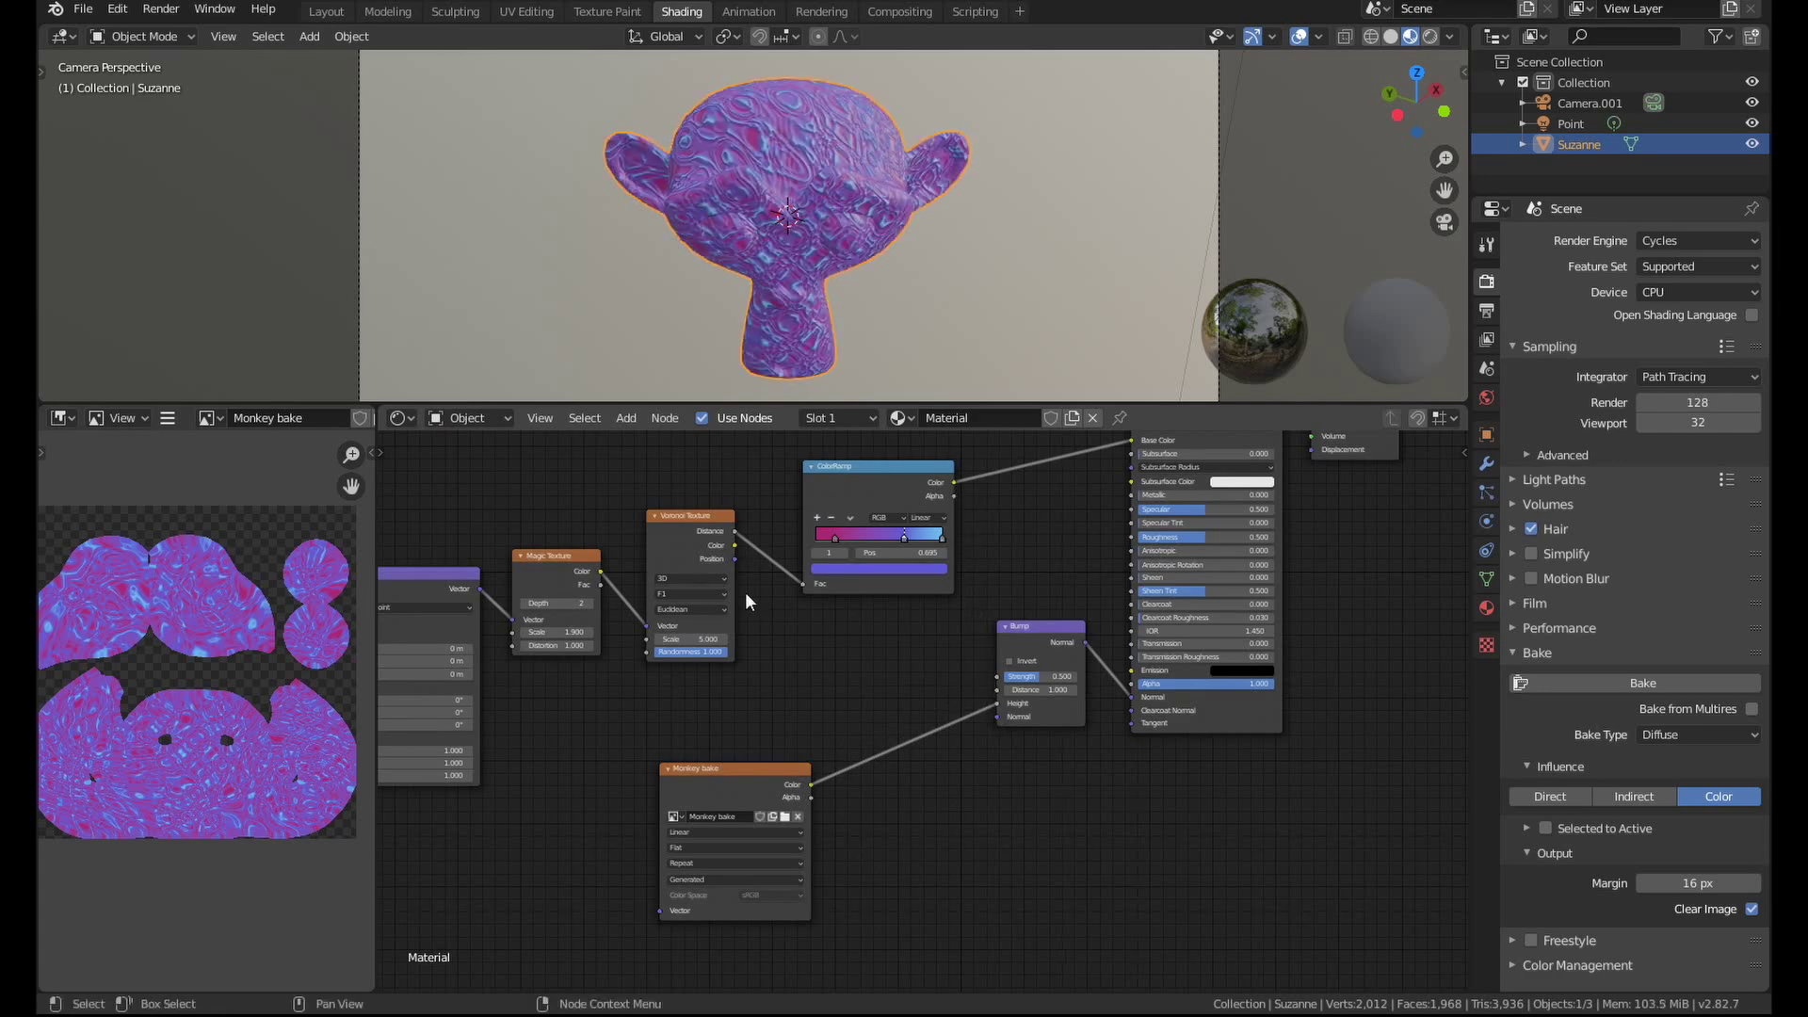
middle_click_drag(780, 730, 853, 842)
left_click_drag(882, 896, 1205, 550)
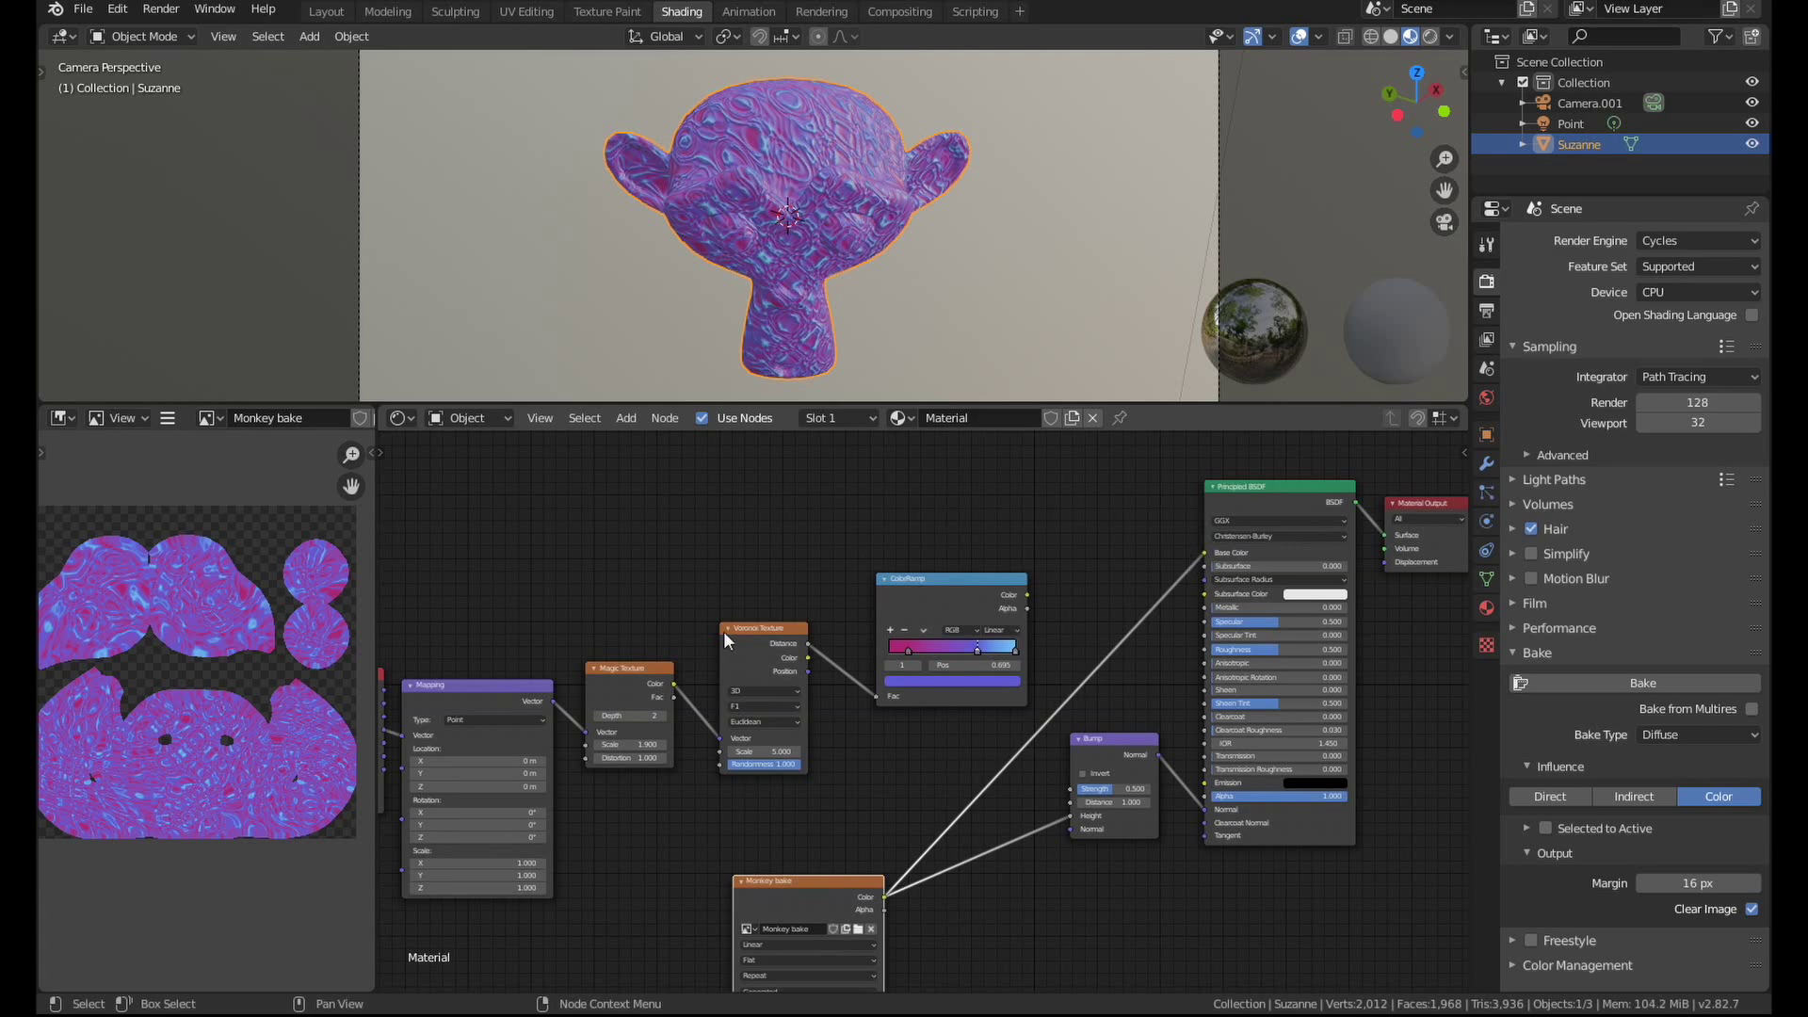
Delete the Texture Coordinate, Mapping, Magic Texture, Voronoi Texture and ColorRamp nodes, and move the Monkey bake node into their place.
scroll(723, 631, "down", 1)
middle_click_drag(724, 631, 895, 604)
left_click_drag(469, 543, 1051, 711)
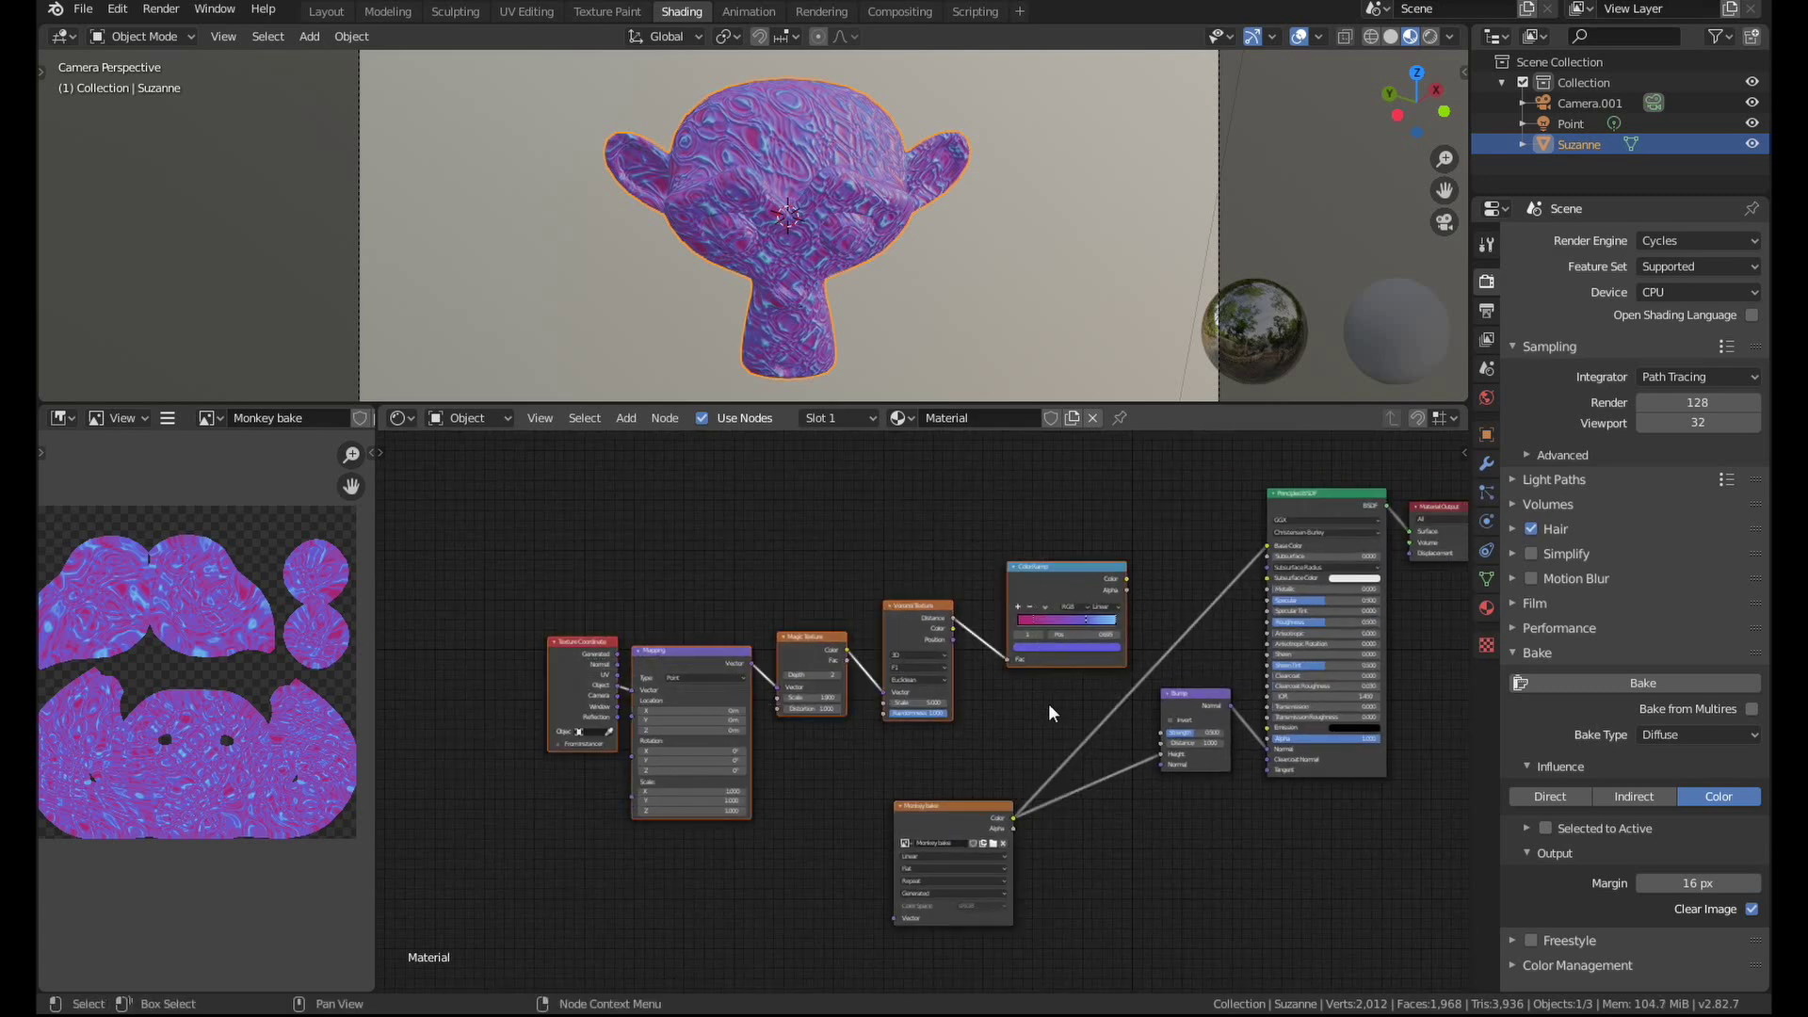
key("x")
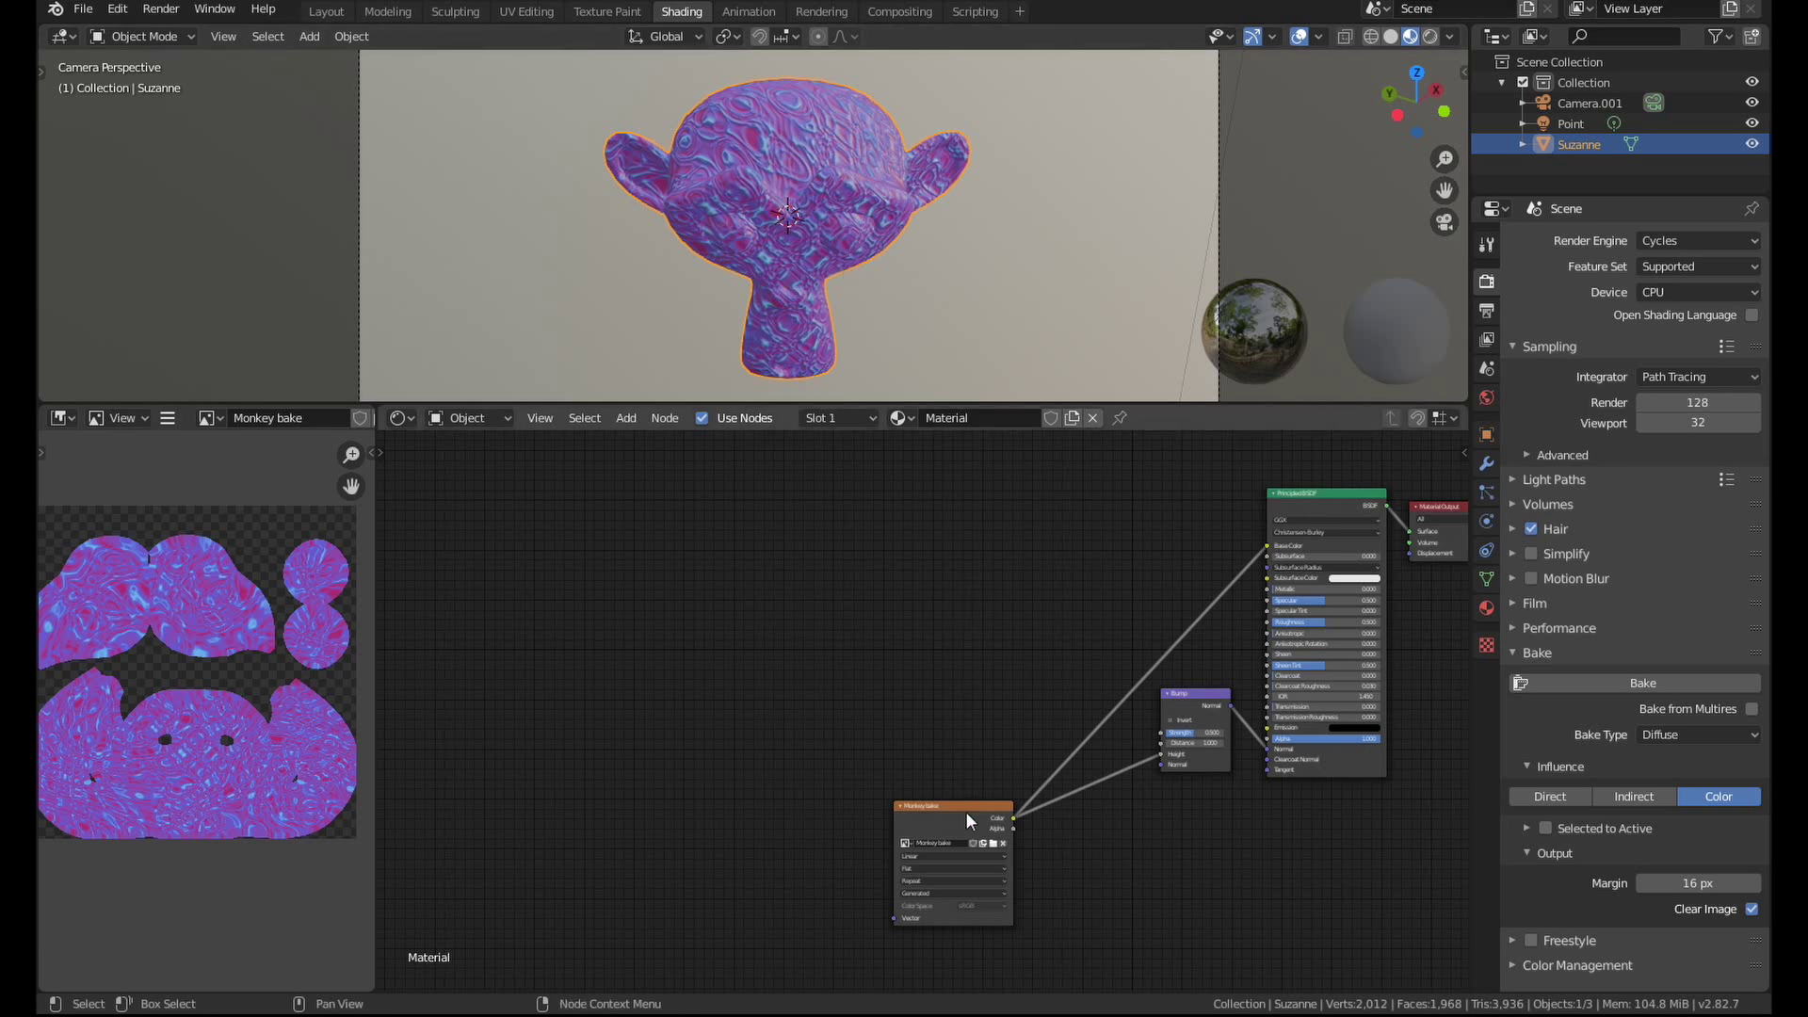
left_click_drag(937, 812, 941, 604)
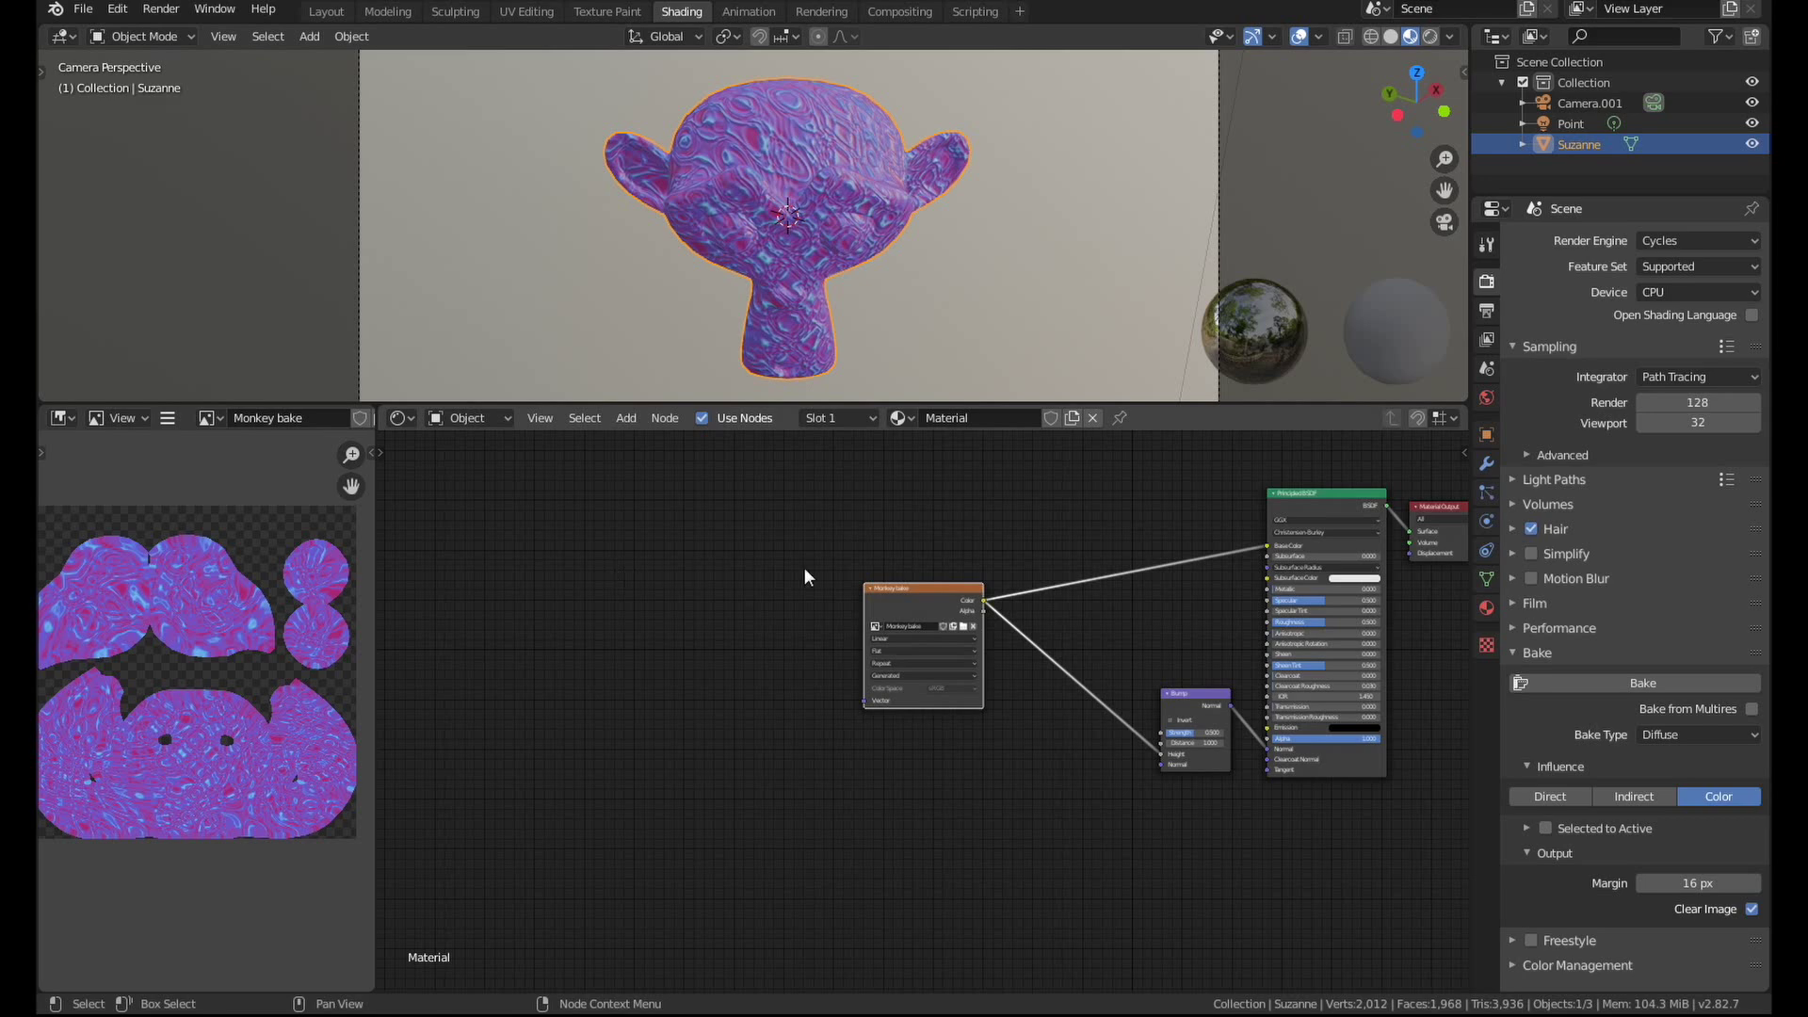
Look over the baked texture and simplified node setup, and render the monkey from the Rendering workspace.
scroll(98, 726, "up", 2)
scroll(234, 735, "down", 1)
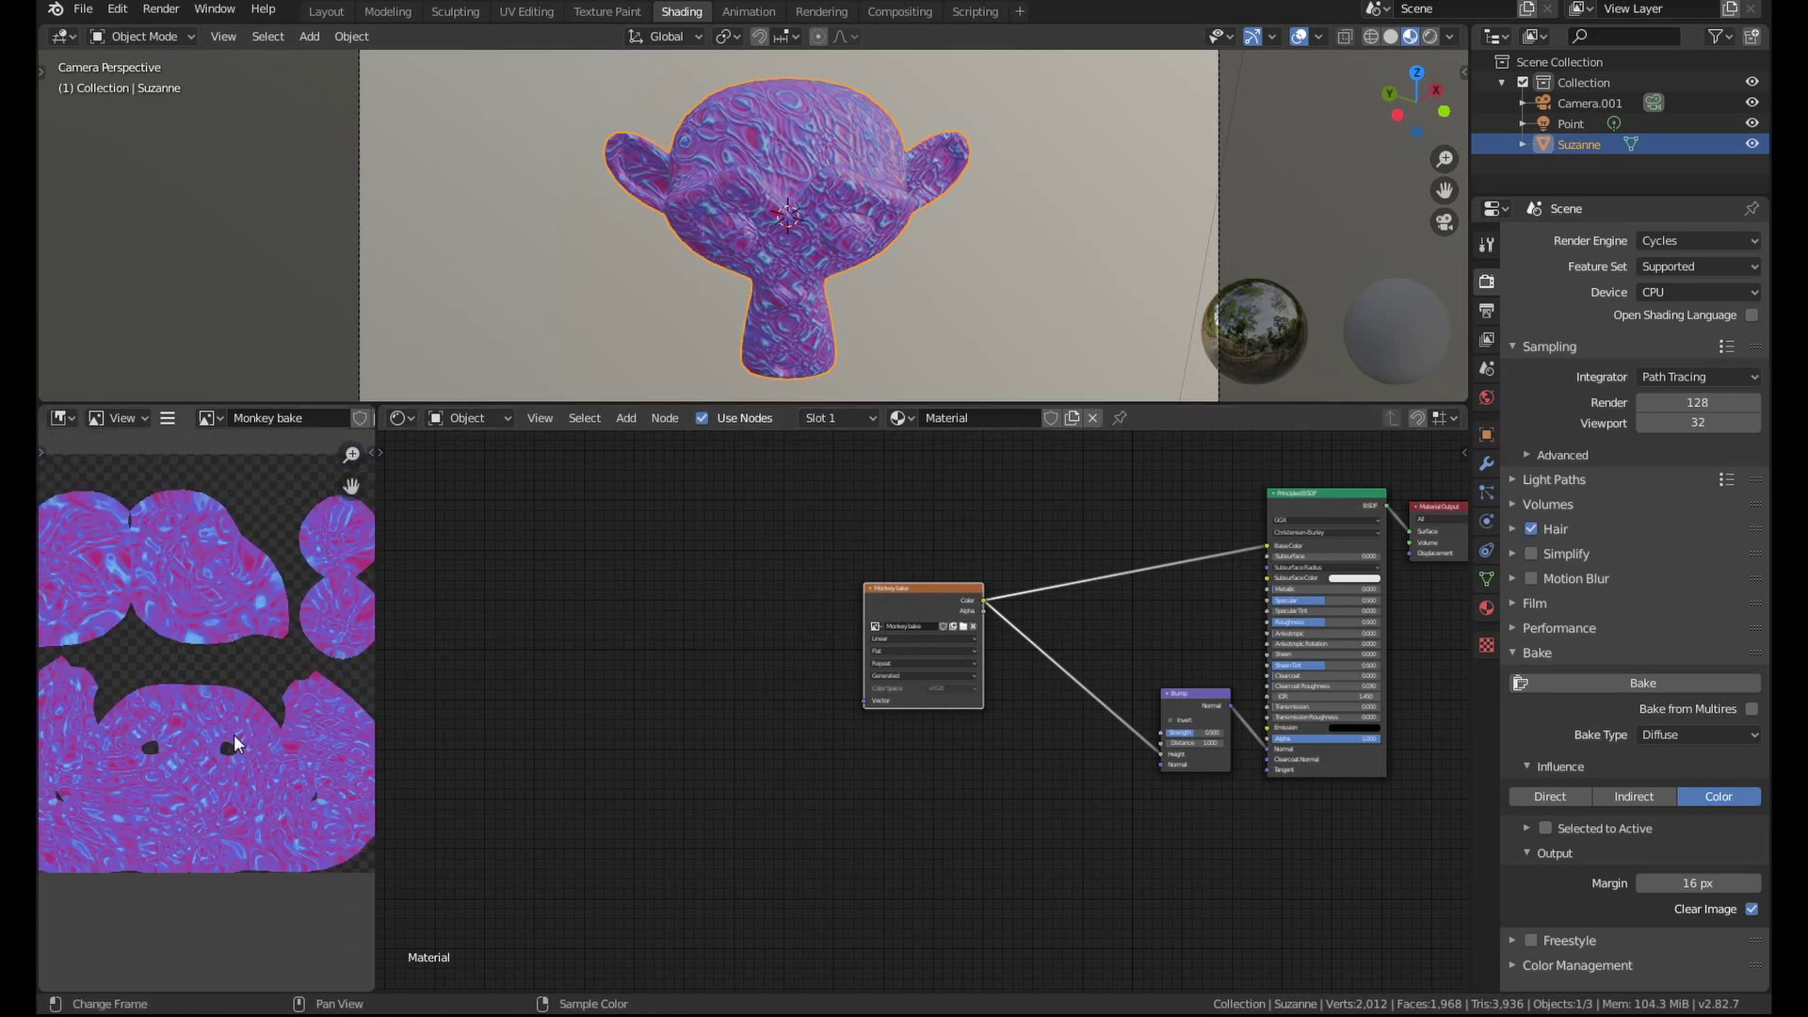
middle_click_drag(1009, 528, 762, 597)
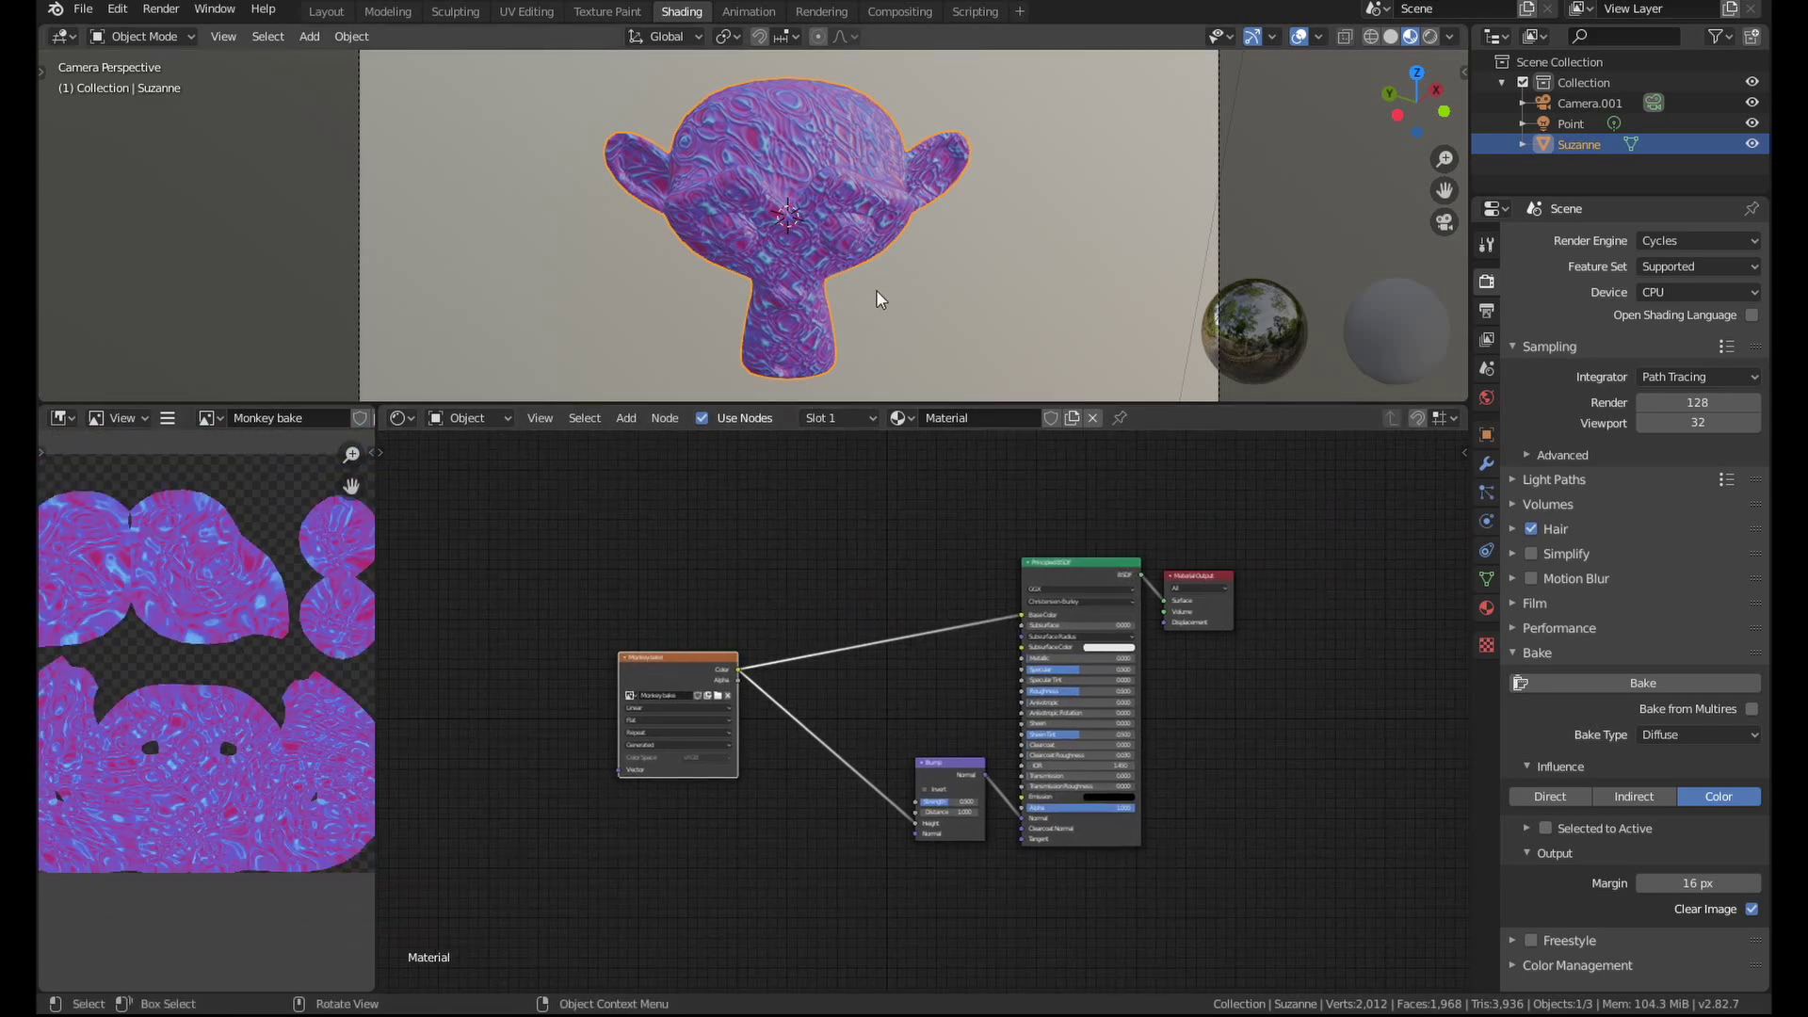
left_click(825, 10)
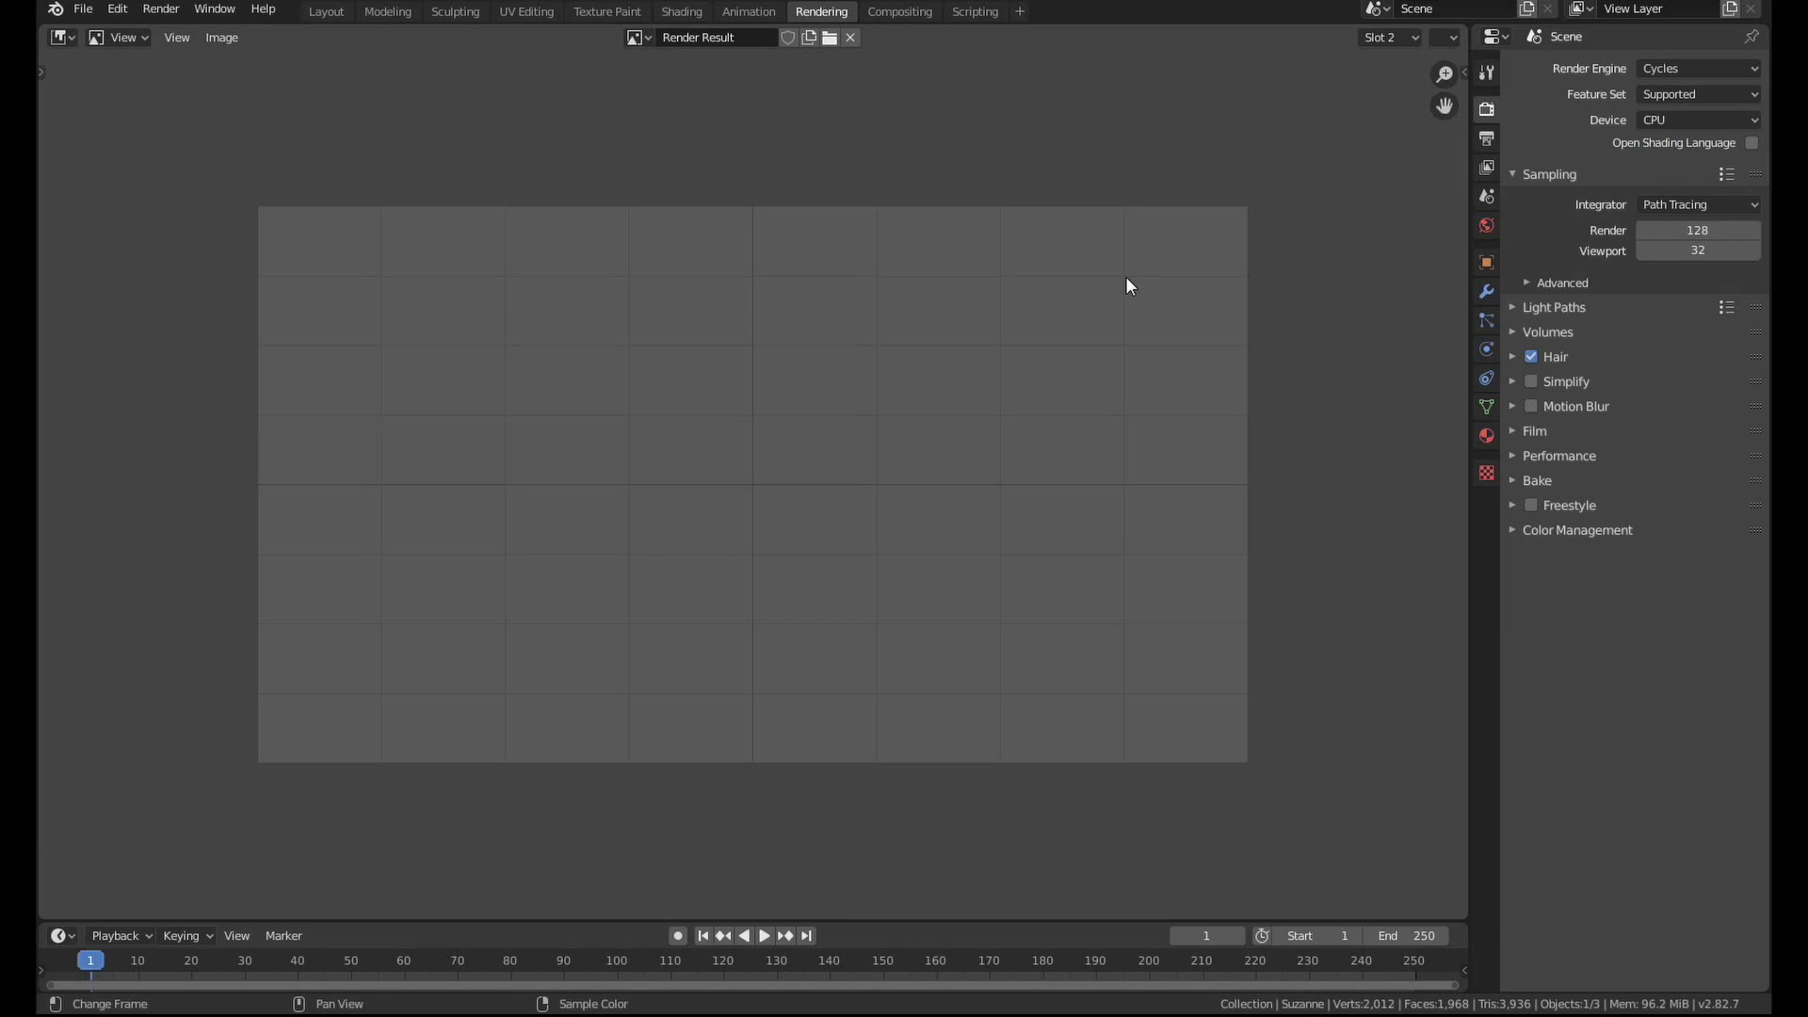
key("F12")
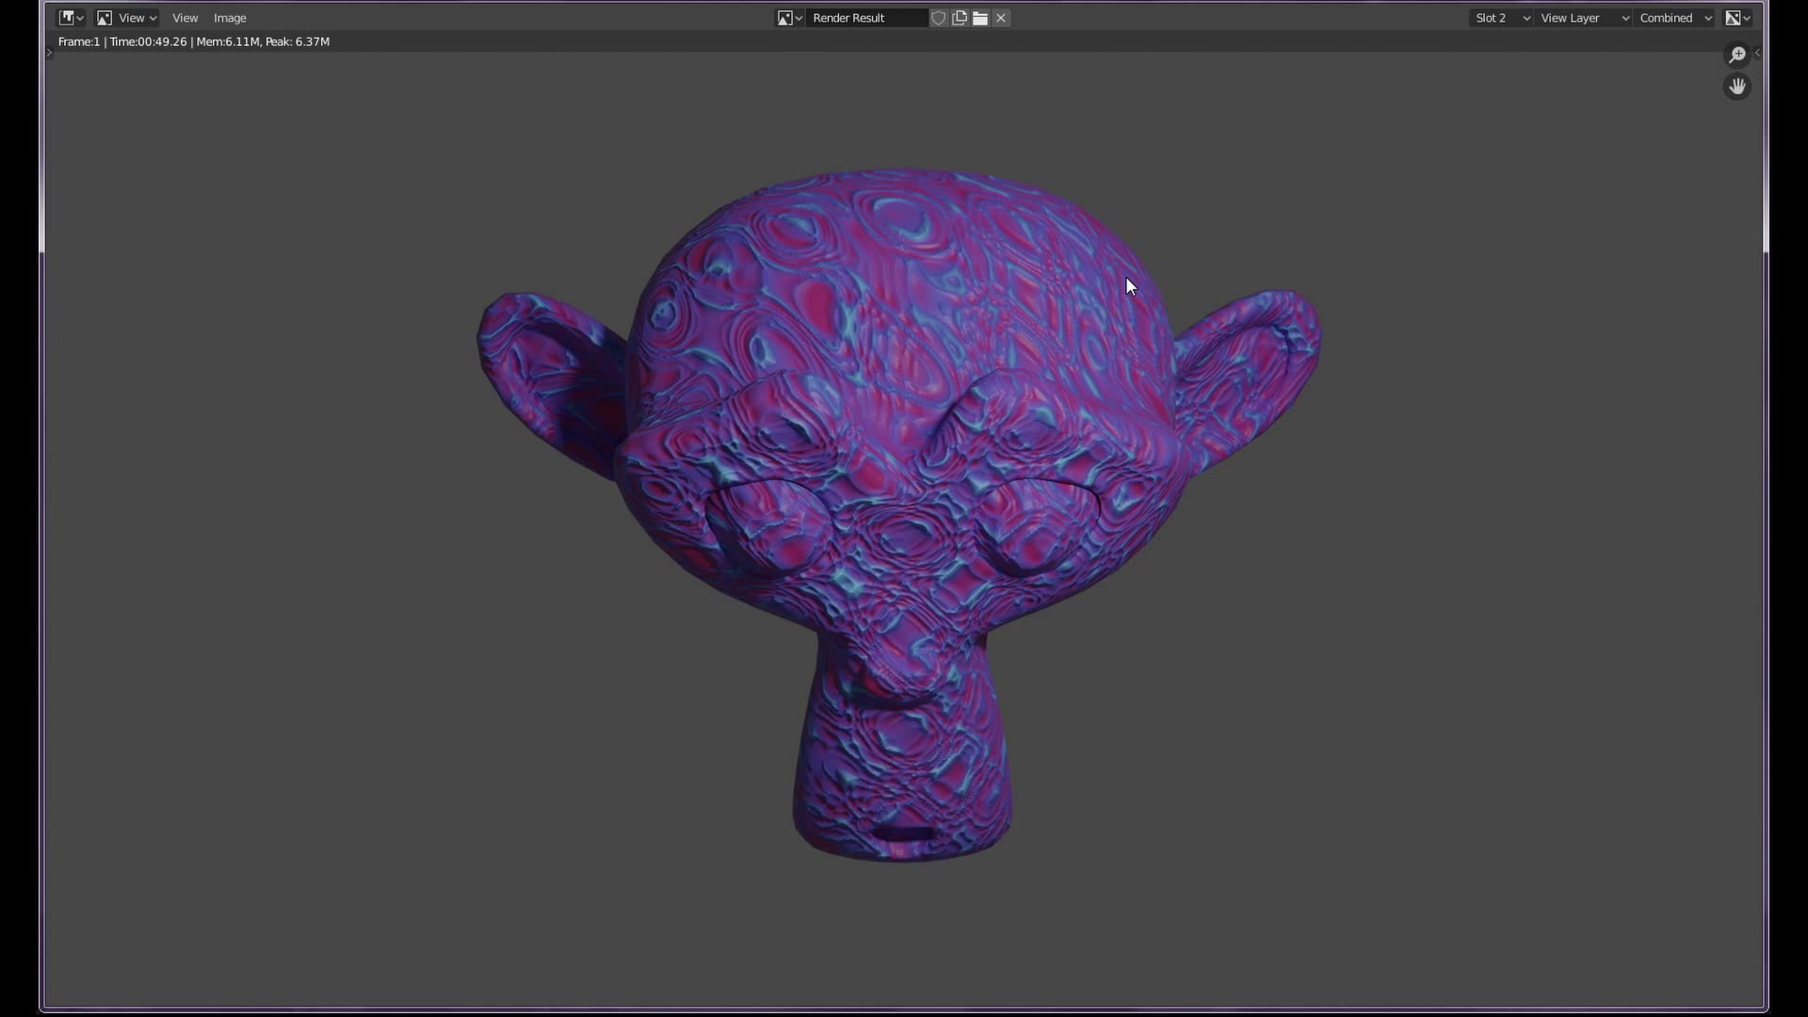
Compare the renders in Slot 1 and Slot 2, finish on Slot 2 and leave the full-screen render view.
left_click(1495, 19)
left_click(1507, 215)
left_click(1484, 21)
left_click(1507, 196)
left_click(1494, 23)
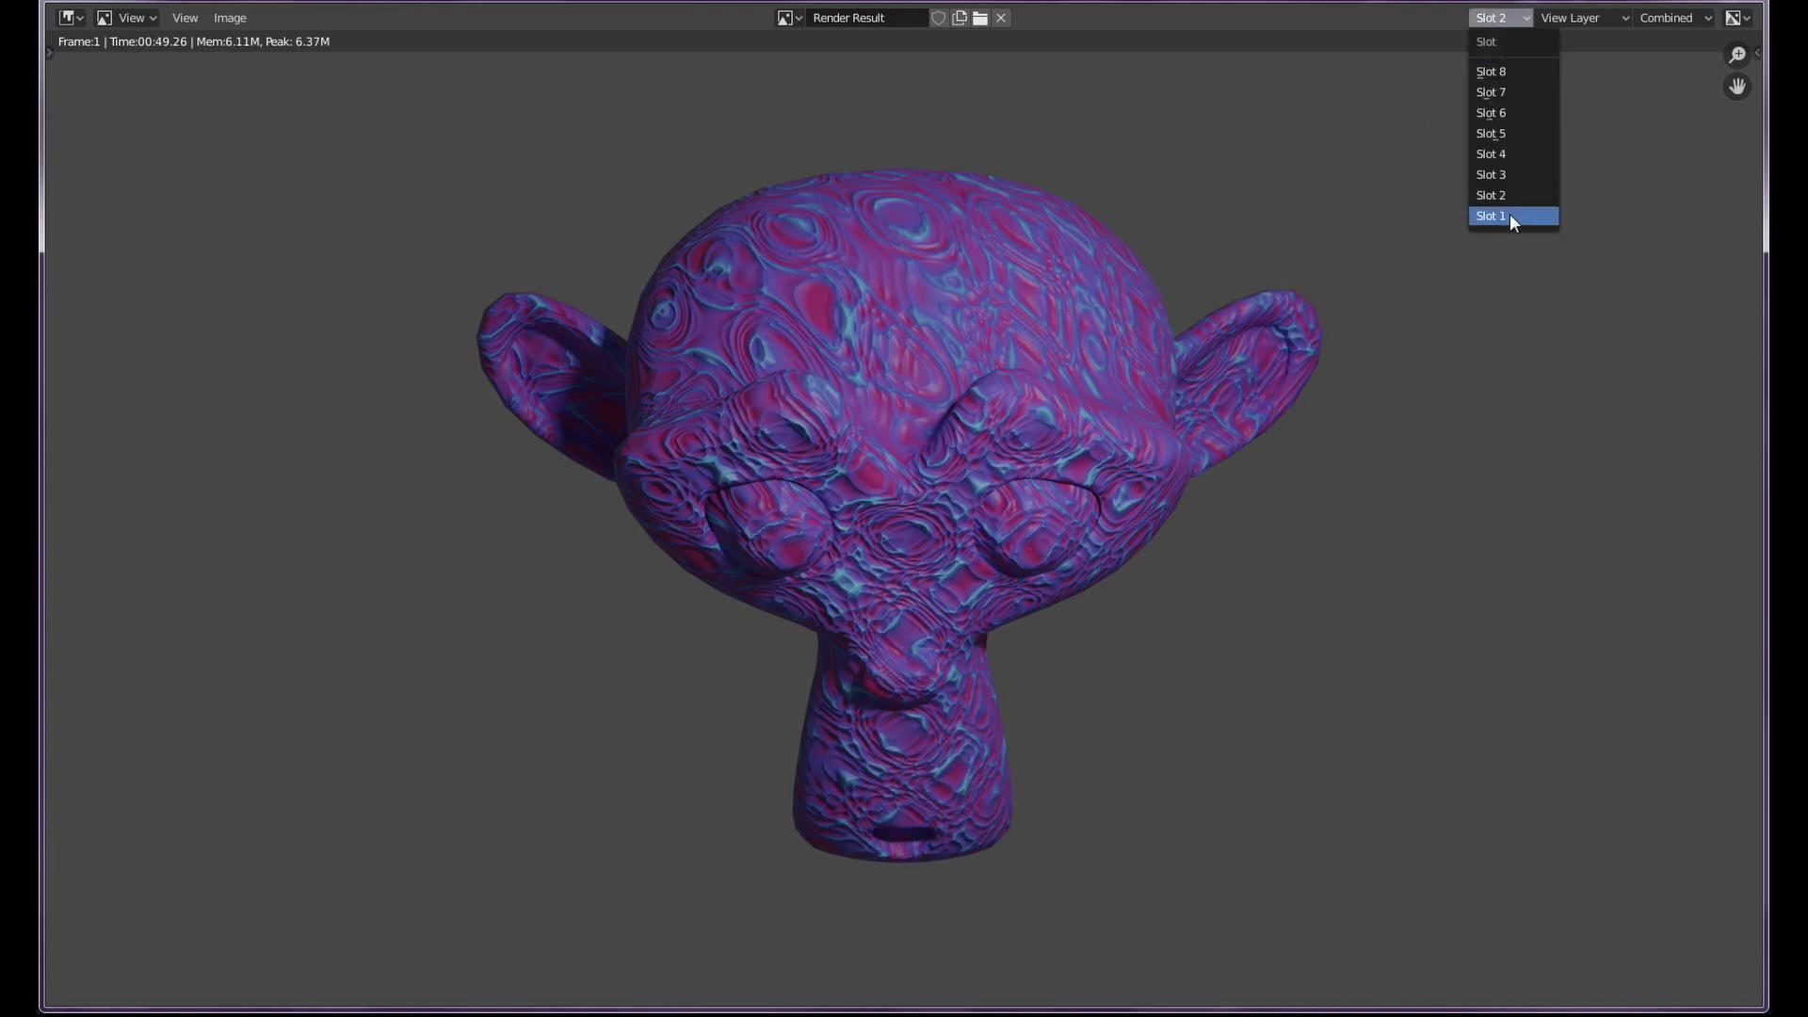
left_click(1503, 218)
left_click(1504, 21)
left_click(1505, 196)
left_click(1501, 21)
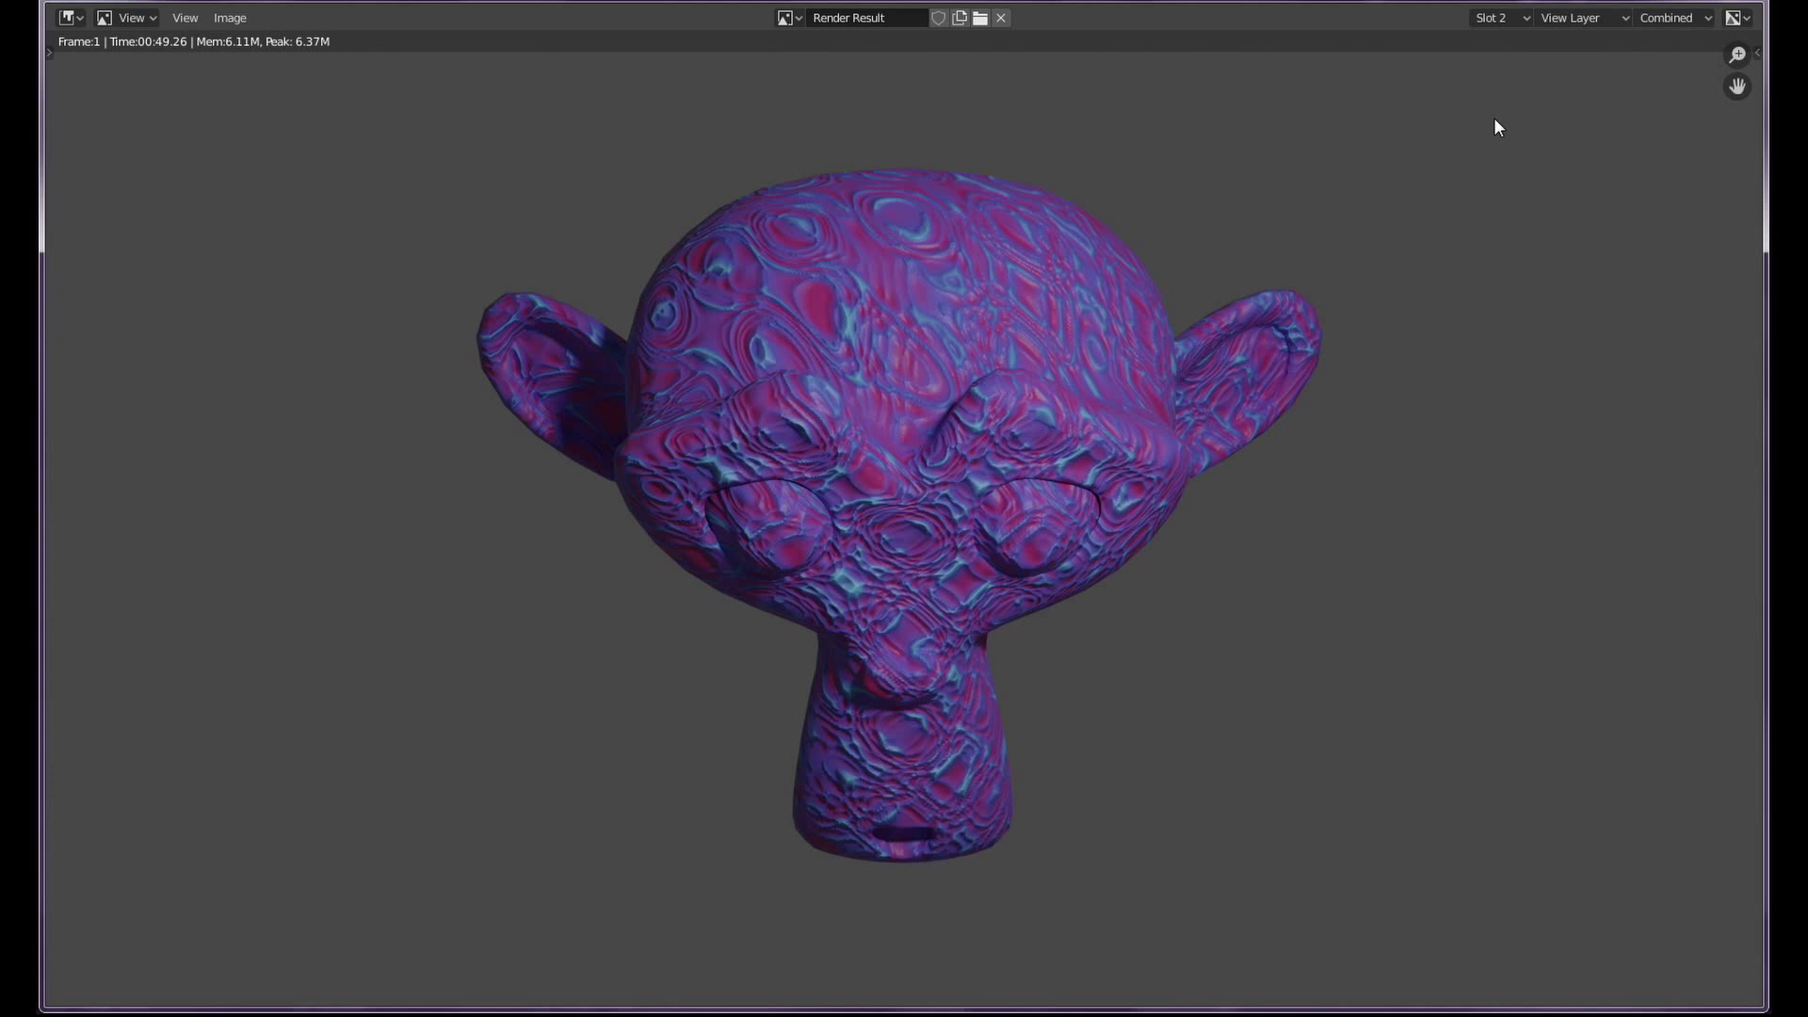
key("Escape")
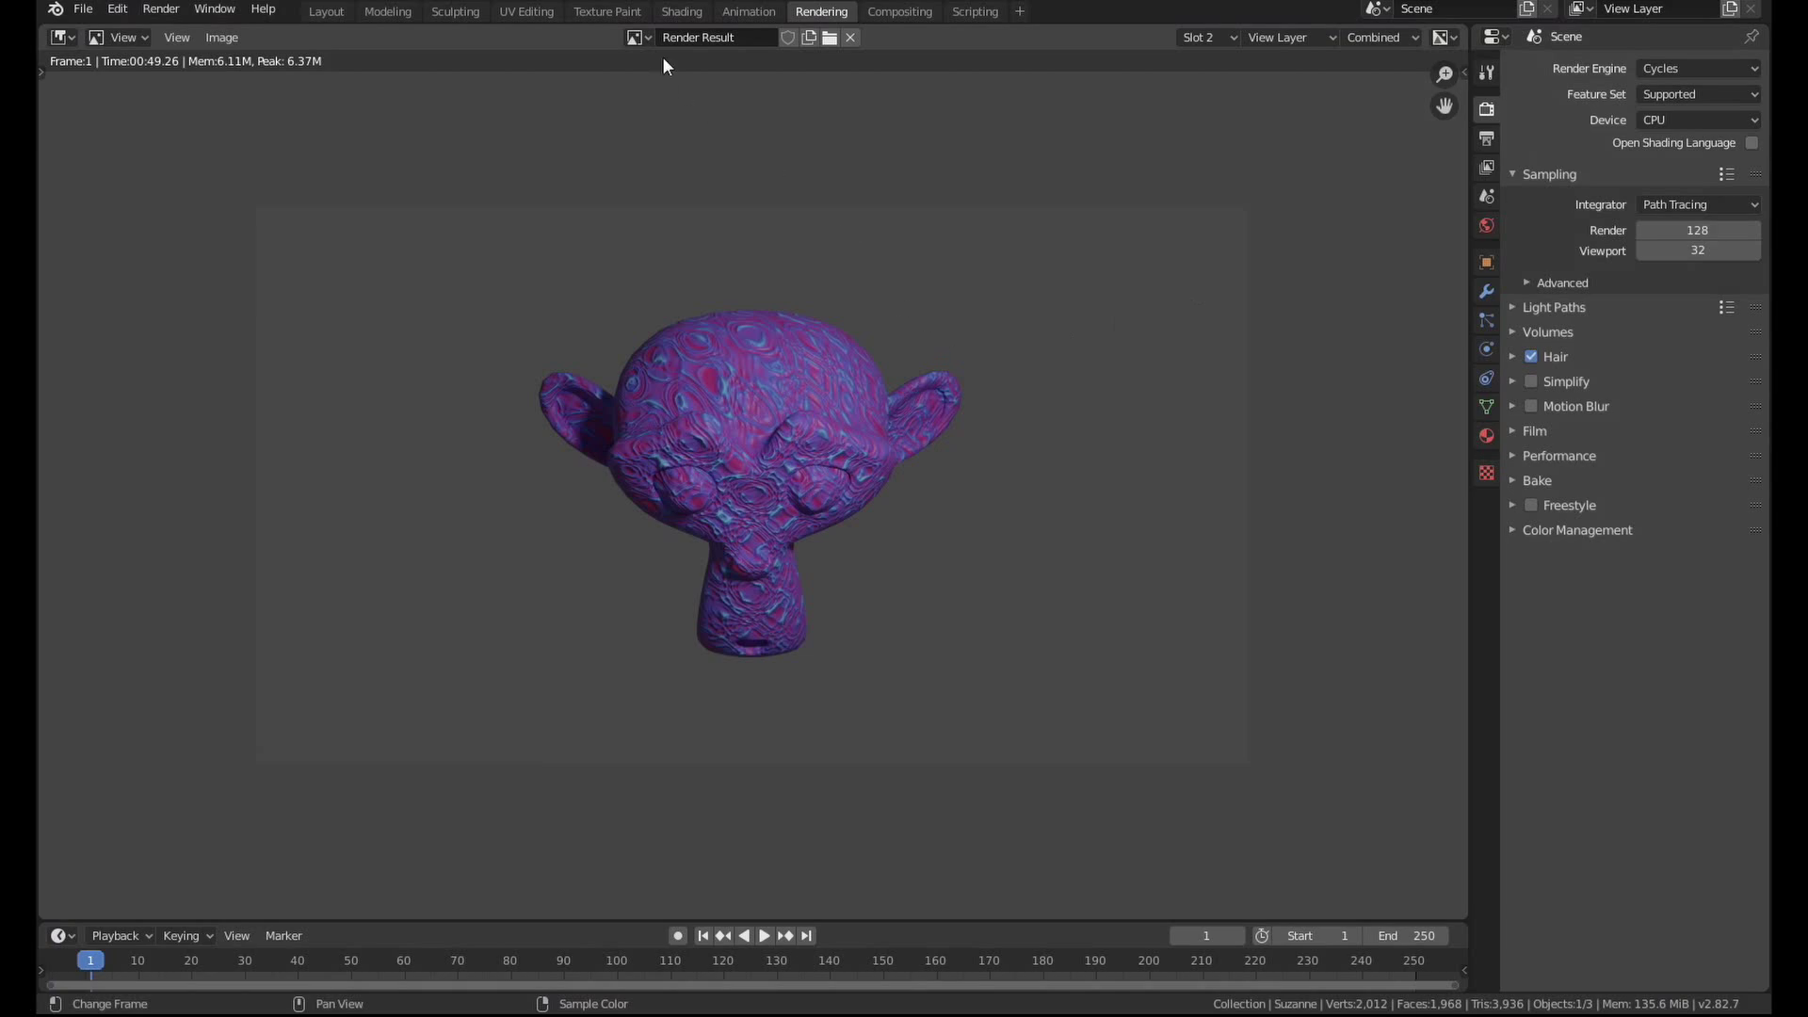
Switch to the UV Editing workspace, view the whole Monkey bake texture under the monkey's UV layout, and open the image commands.
left_click(528, 13)
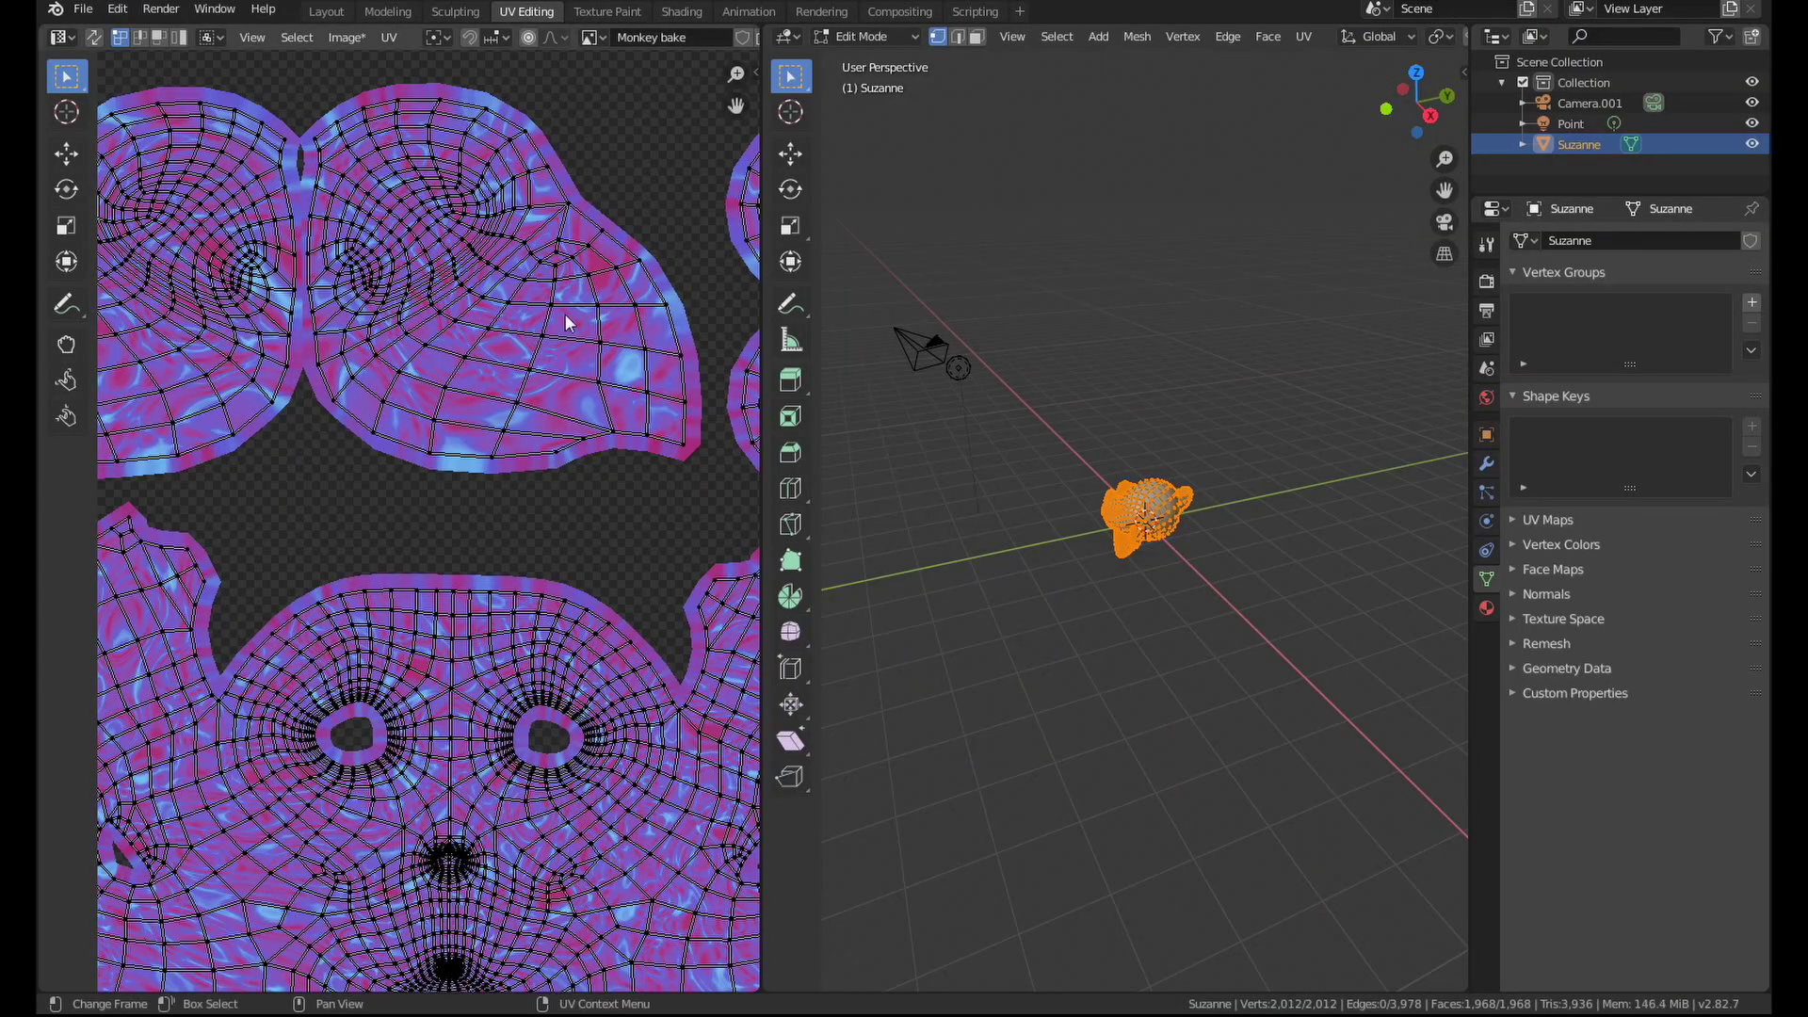
scroll(466, 469, "down", 3)
scroll(466, 469, "up", 3)
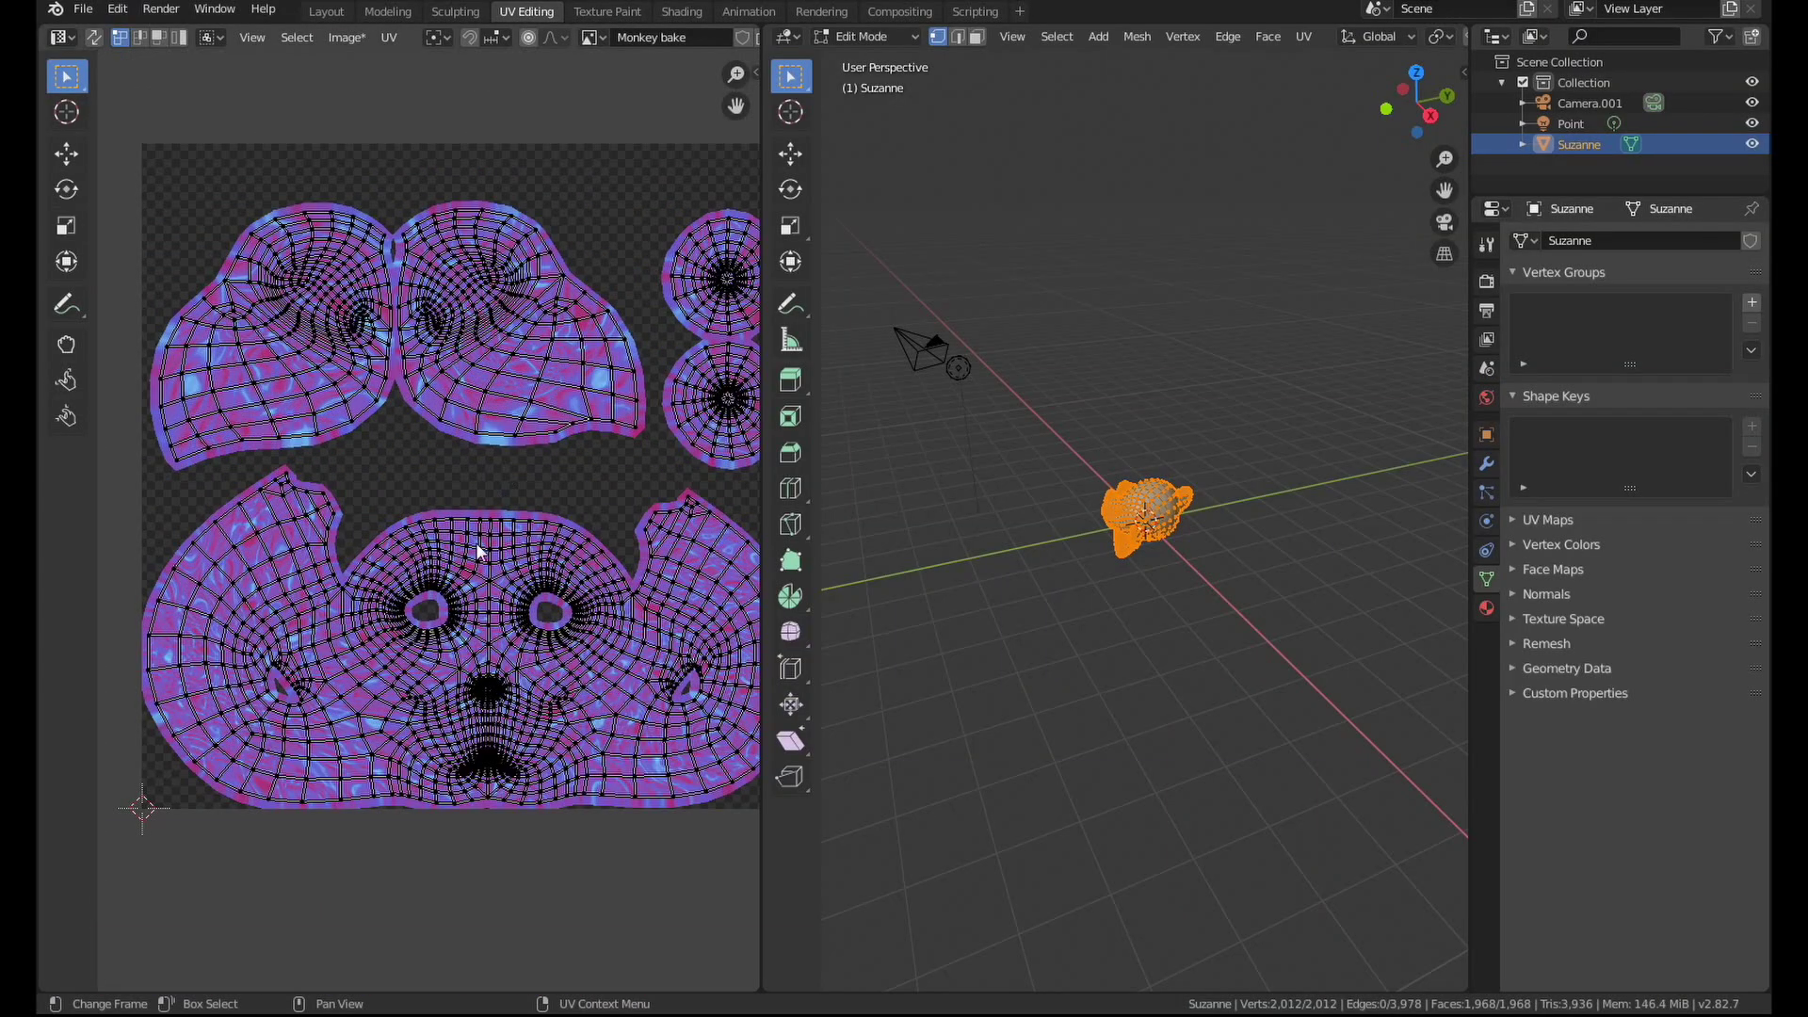
left_click(341, 37)
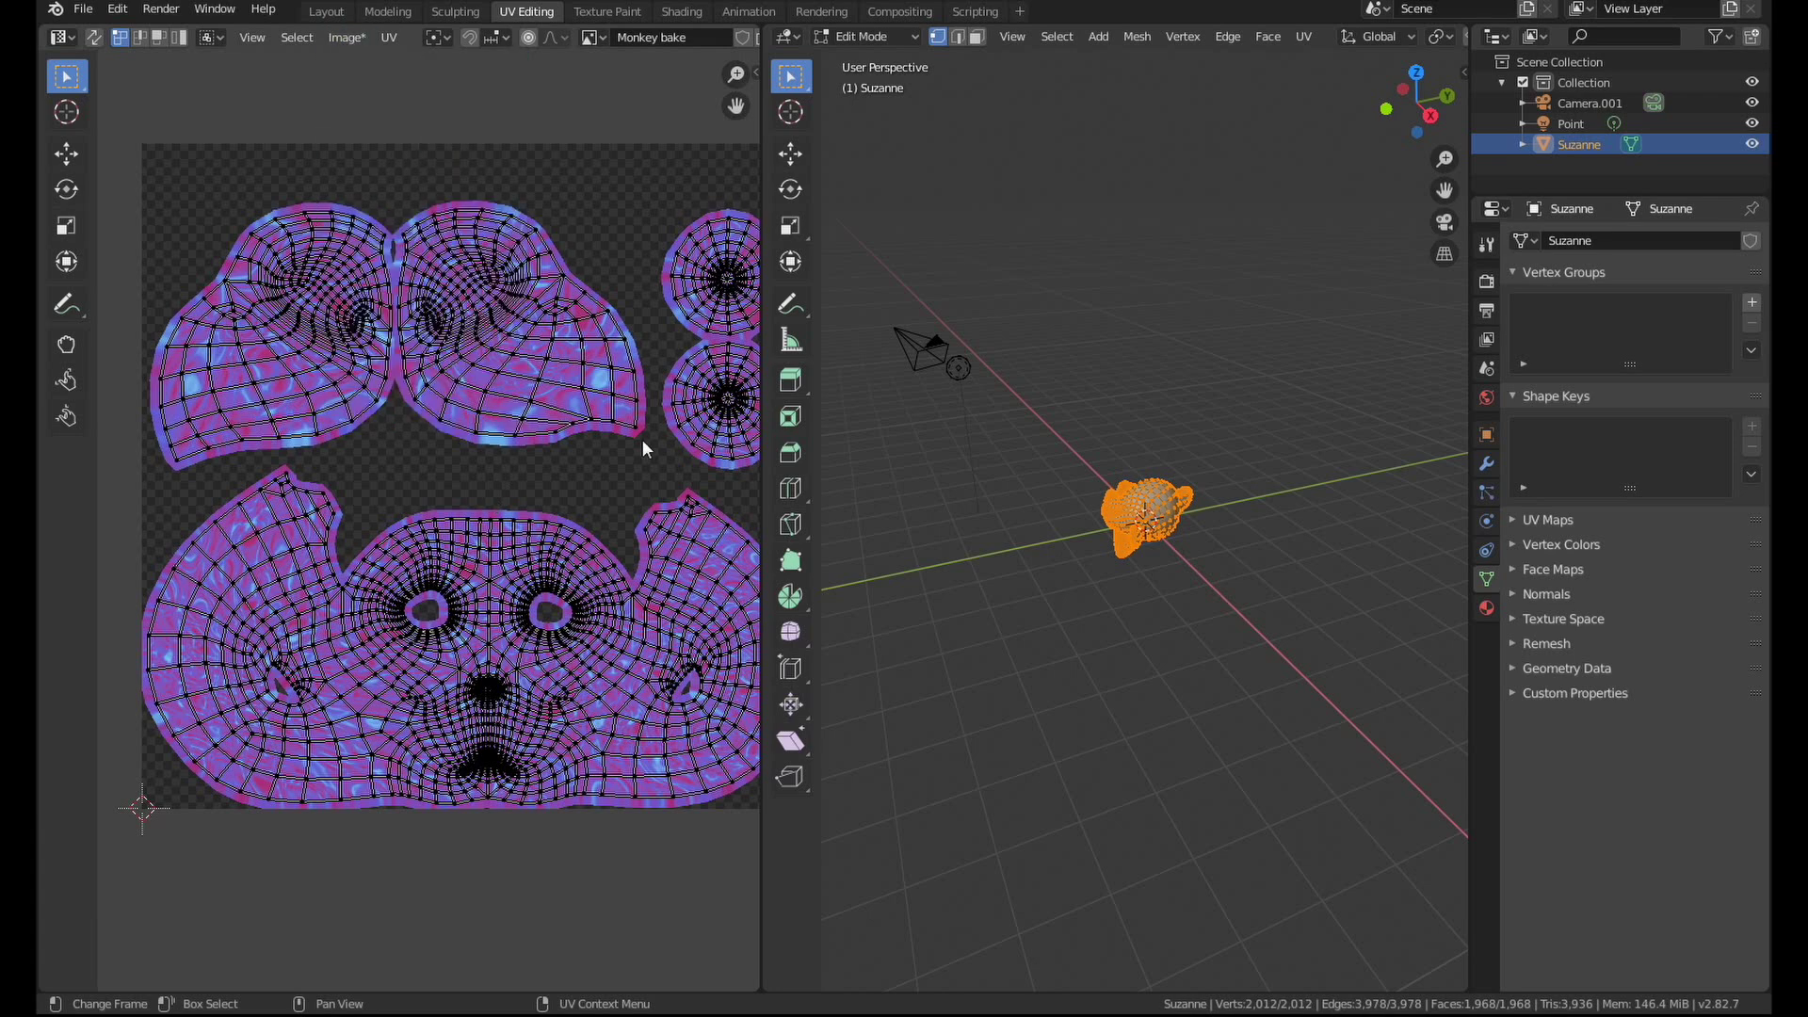